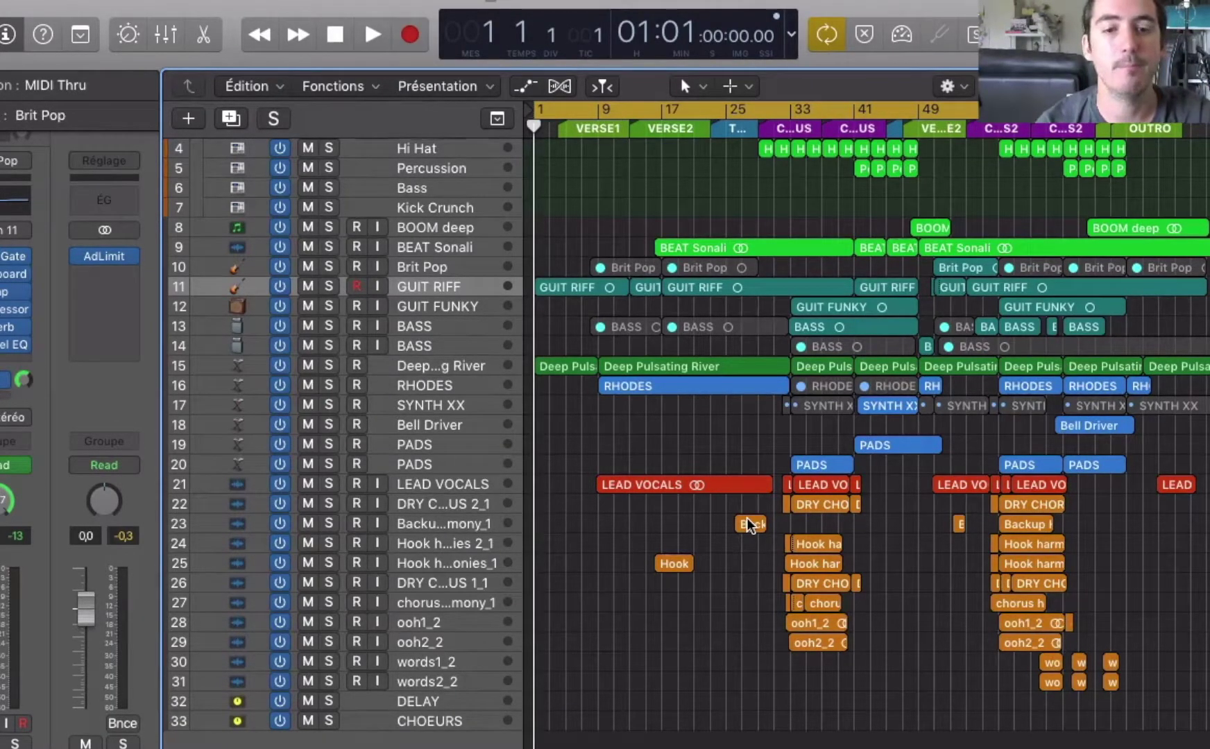
Play the song from the beginning and stop playback around bar 15
key("space")
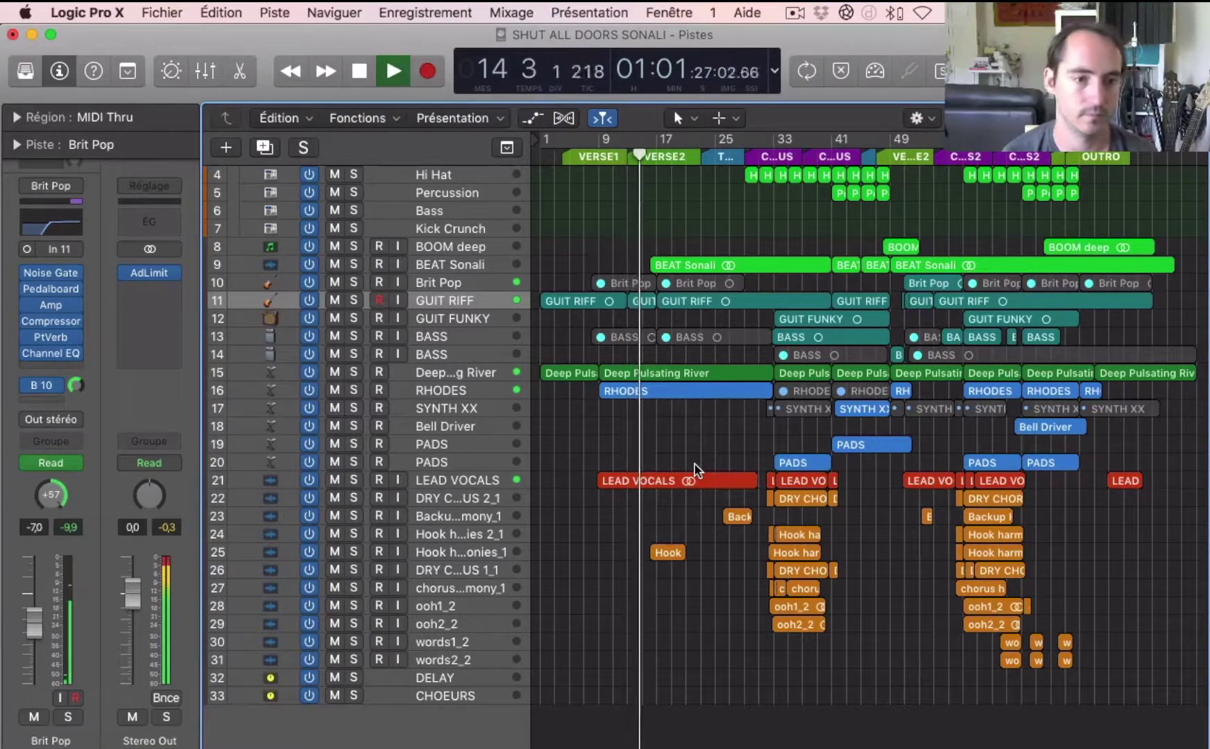
key("space")
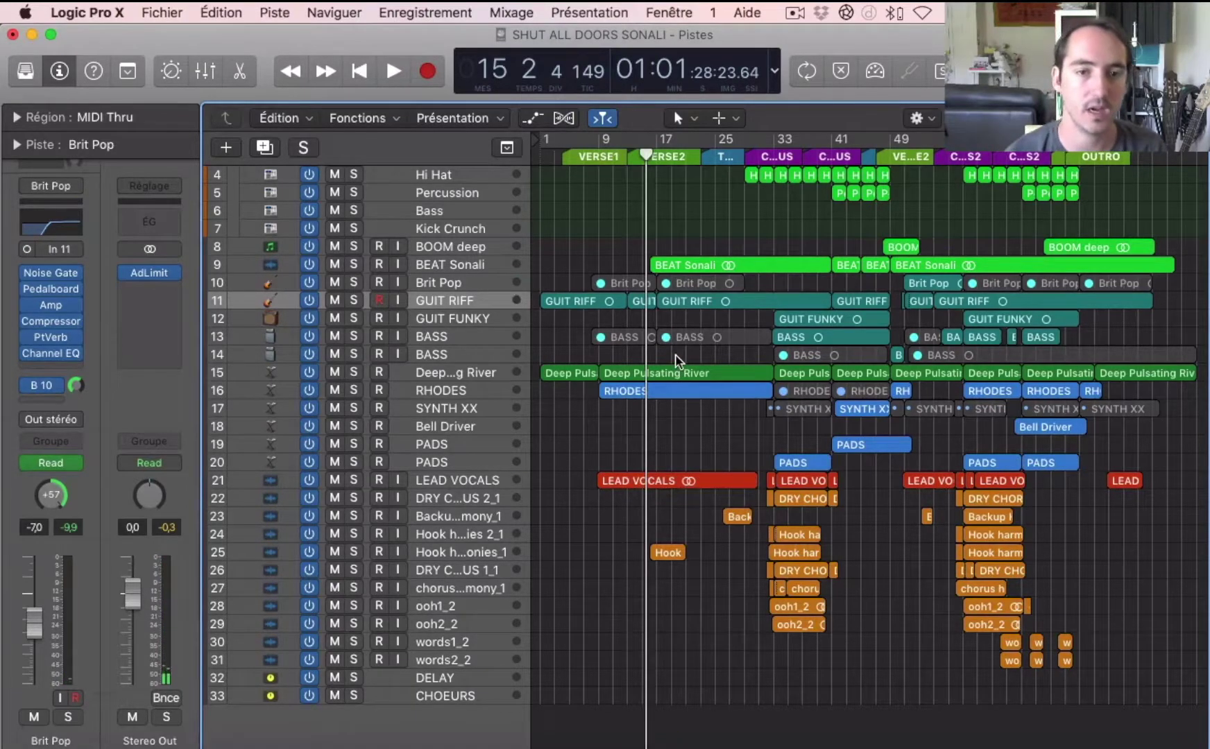
Select the GUIT RIFF track, return the playhead to the start of the song, and show the track automation lanes
scroll(697, 475, "up", 1)
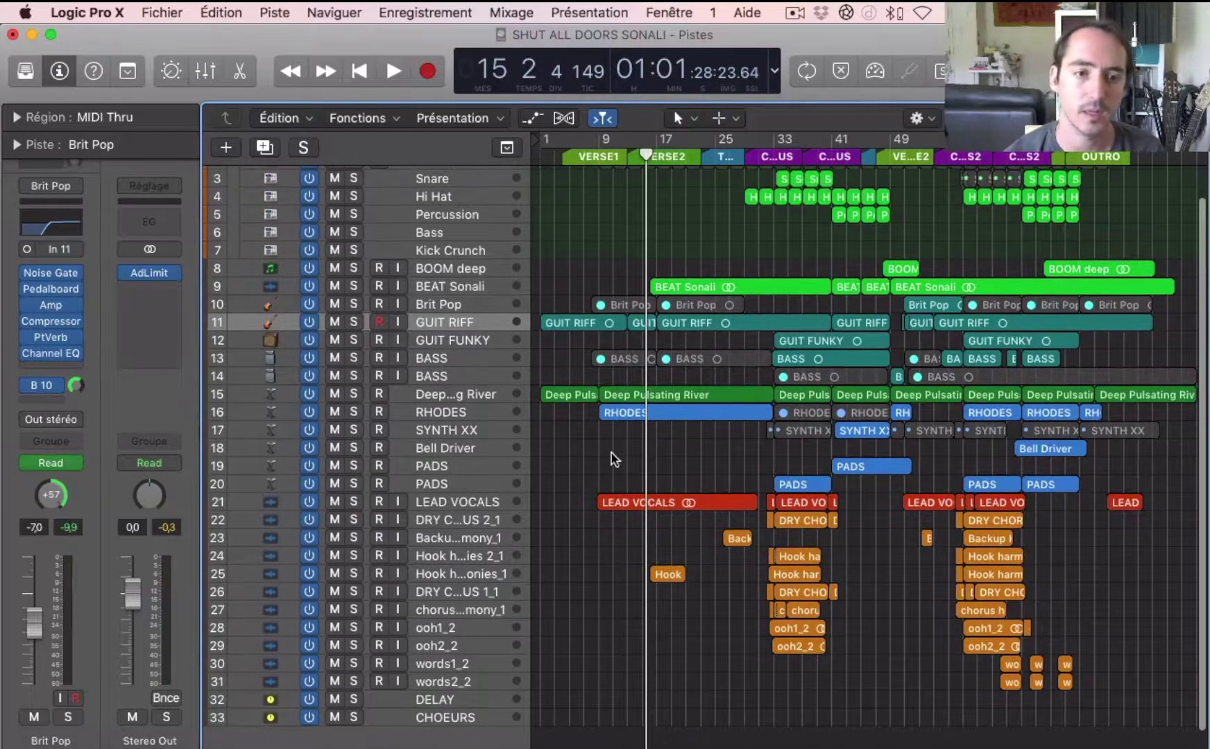
left_click(411, 396)
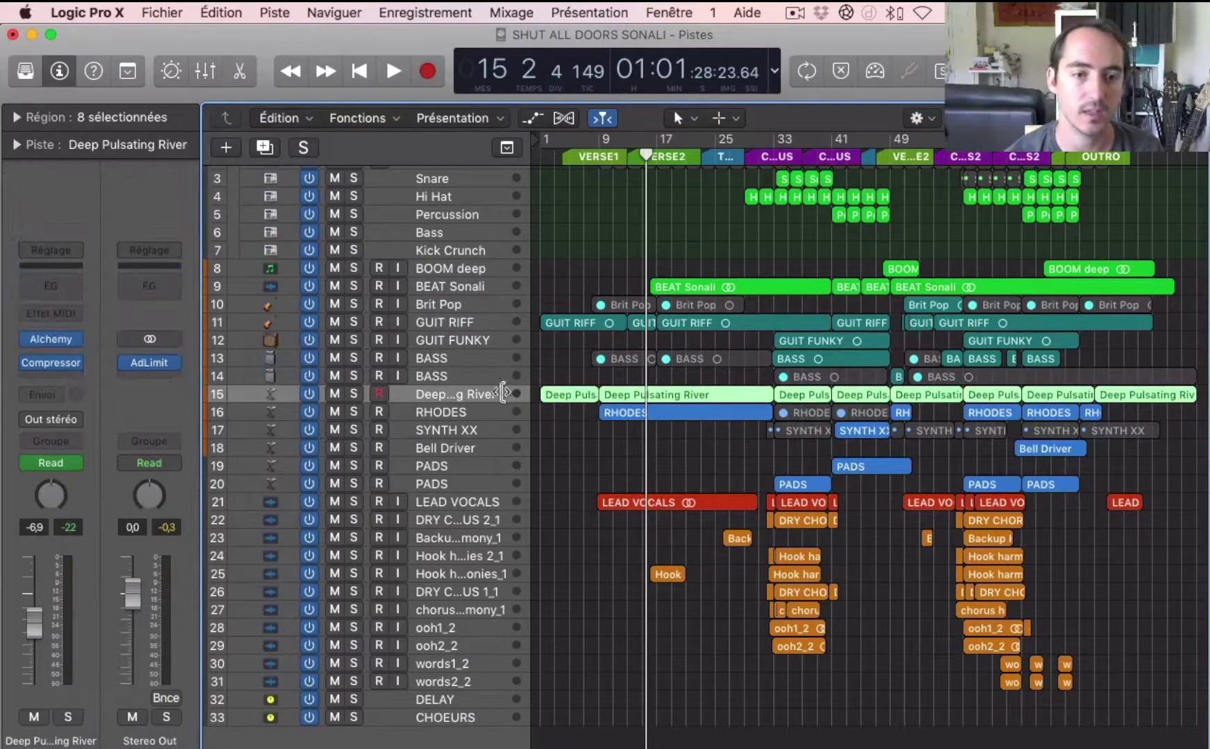
left_click(470, 324)
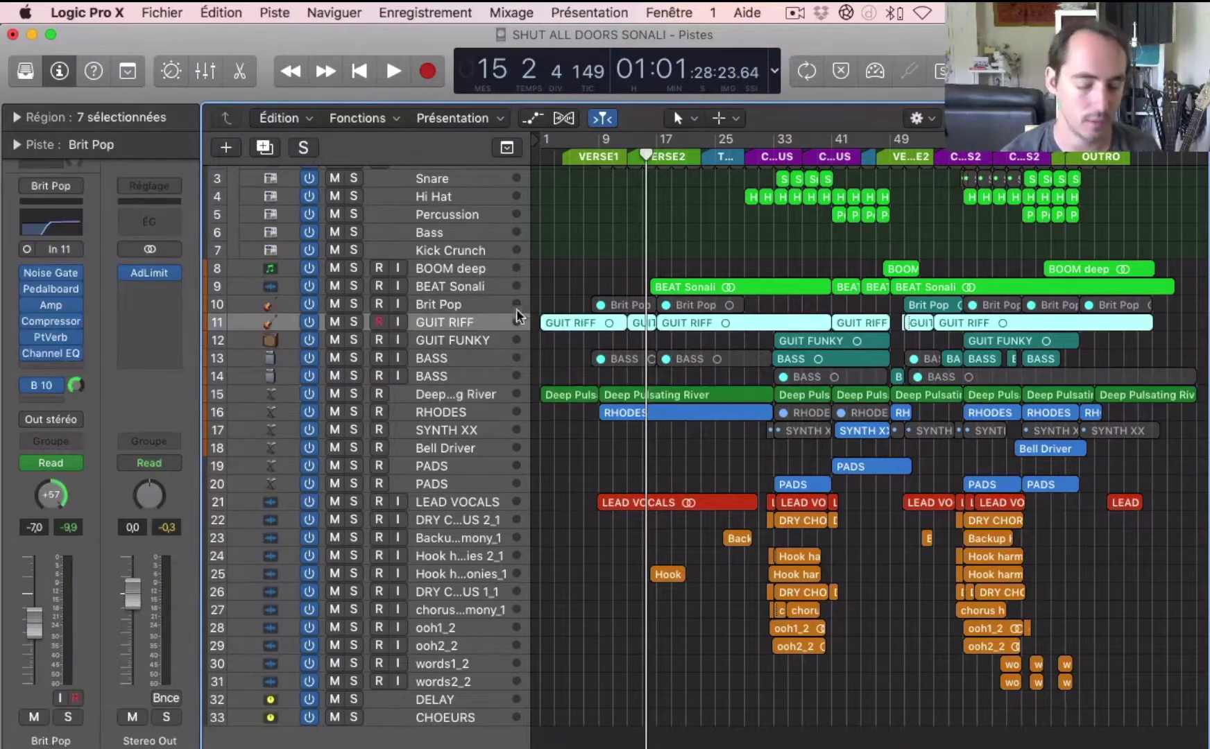
key("Return")
key("a")
key("cmd+Down")
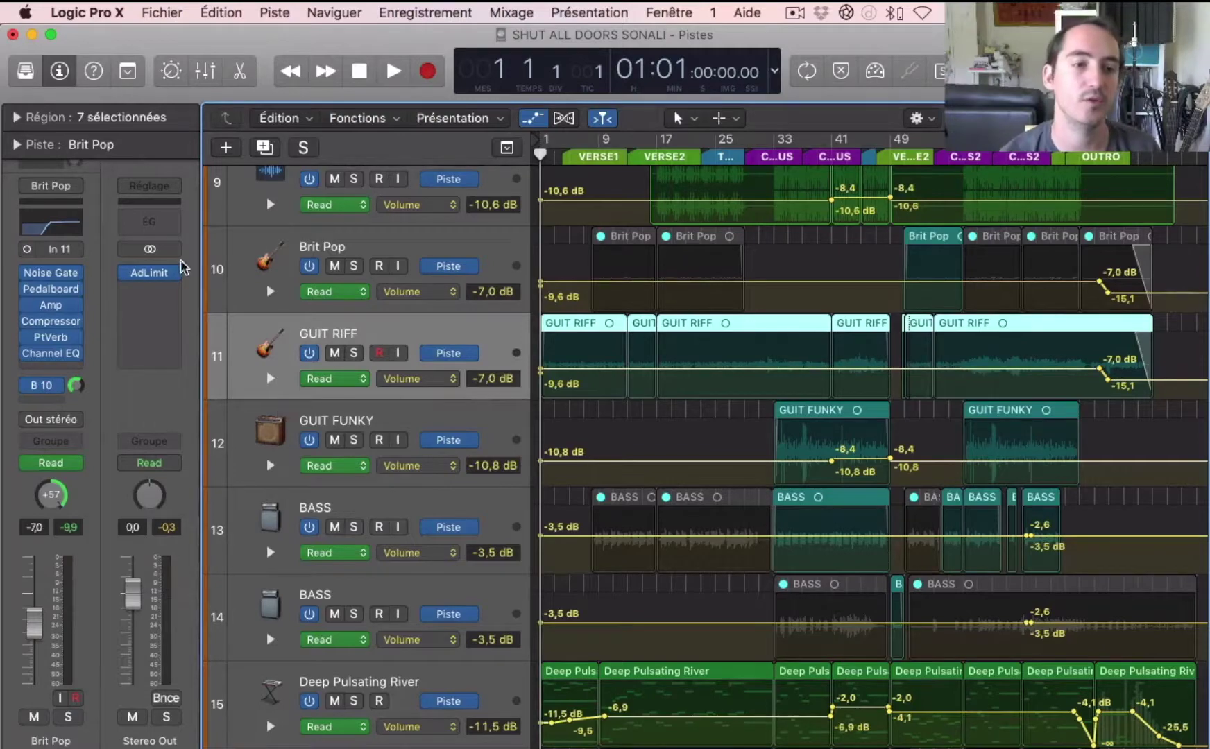
Examine the automation modes offered for the GUIT RIFF channel and the volume automation curves across the project's tracks
left_click(79, 475)
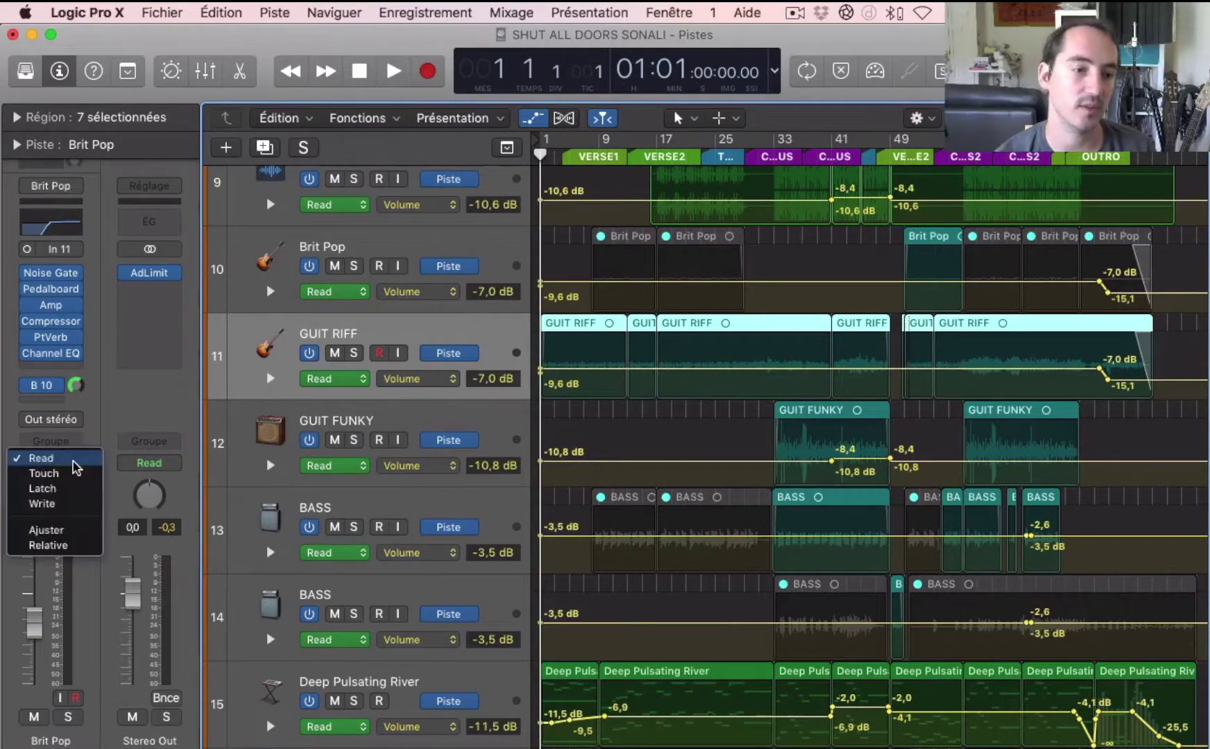
left_click(75, 469)
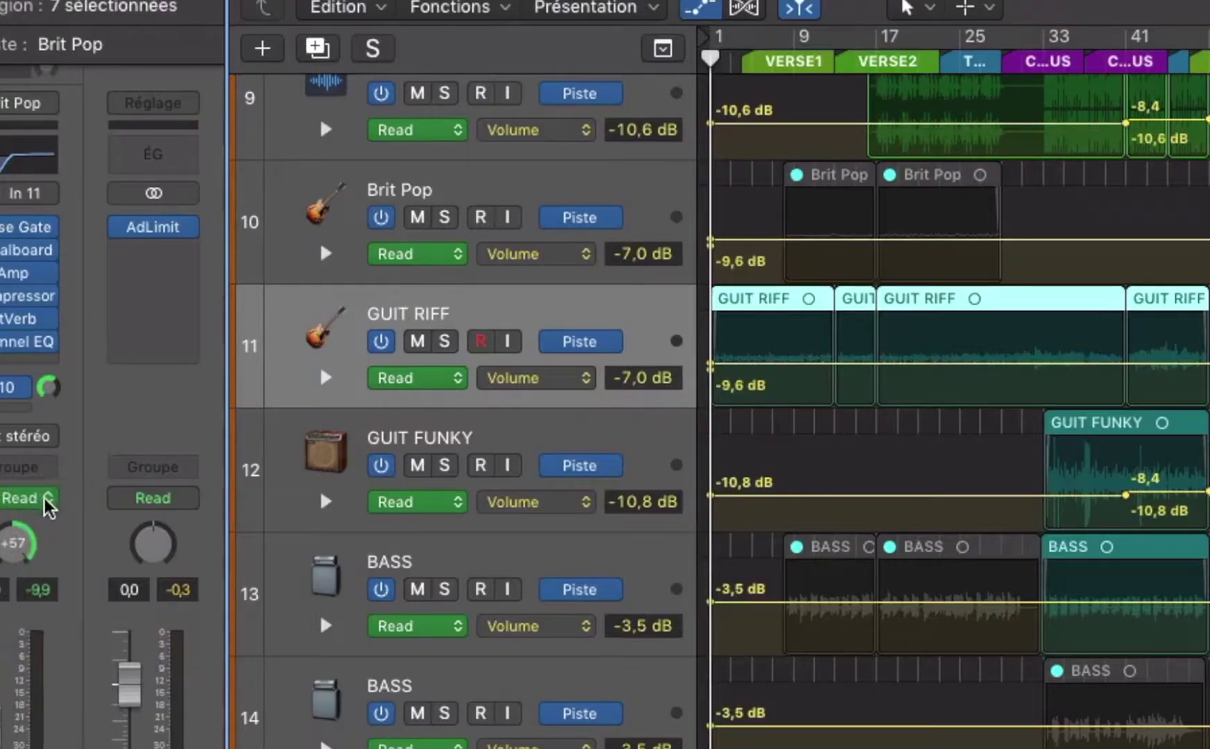
left_click(48, 500)
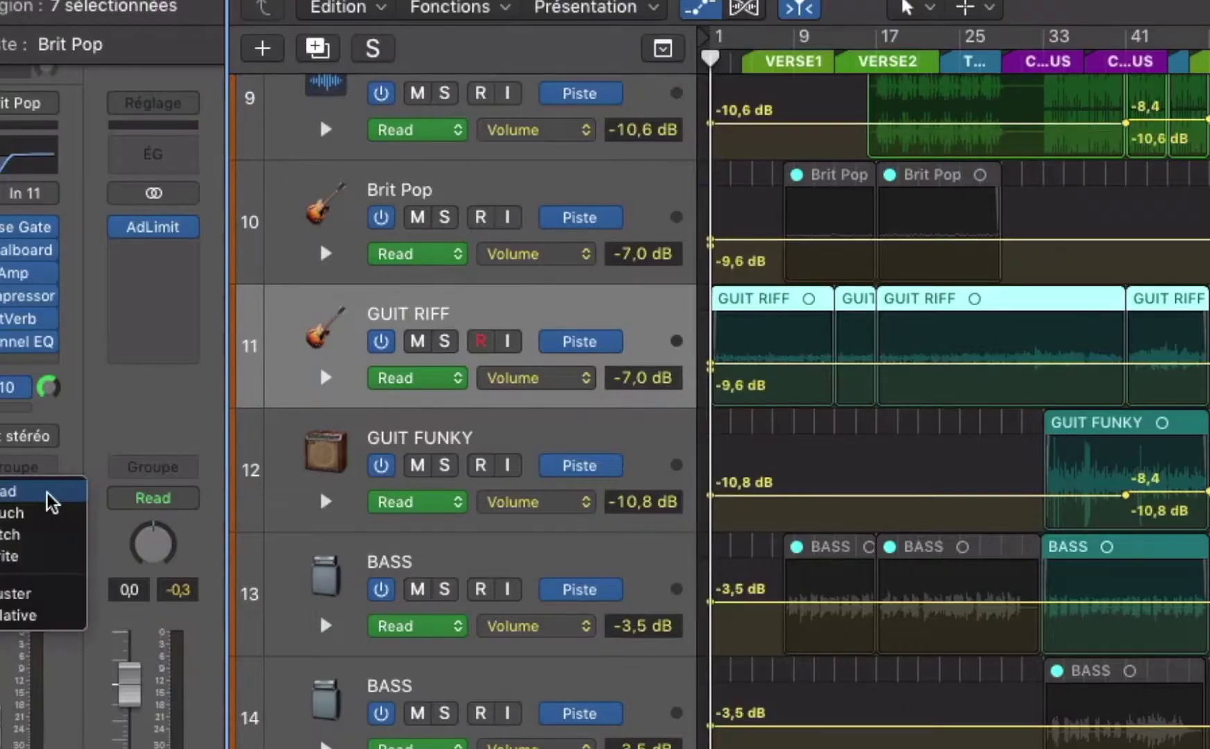
left_click(45, 500)
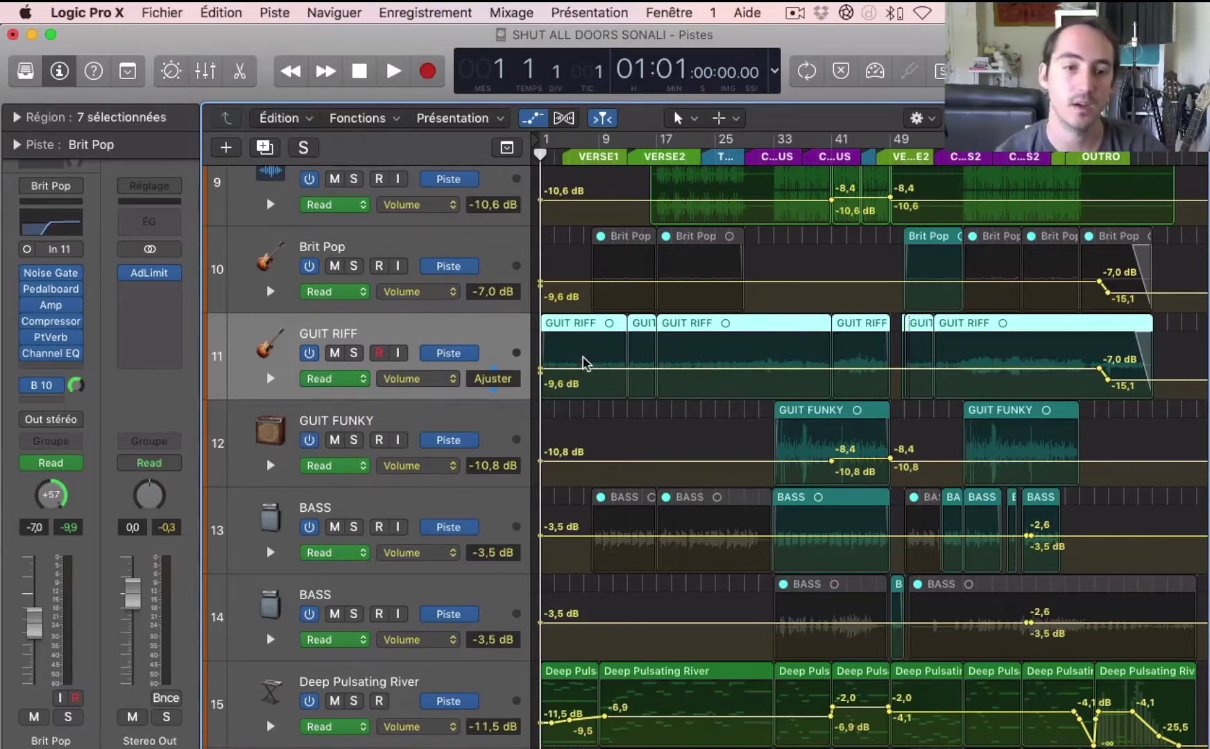
scroll(629, 381, "down", 10)
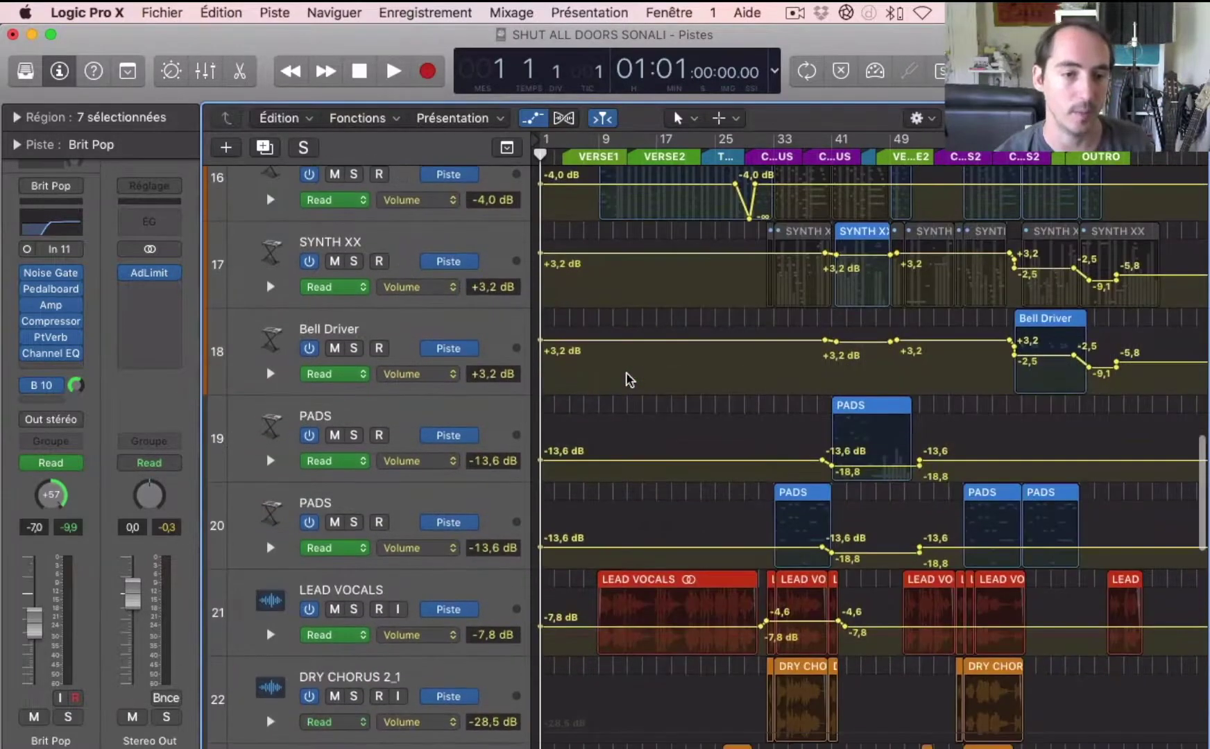
scroll(629, 380, "down", 3)
left_click(59, 462)
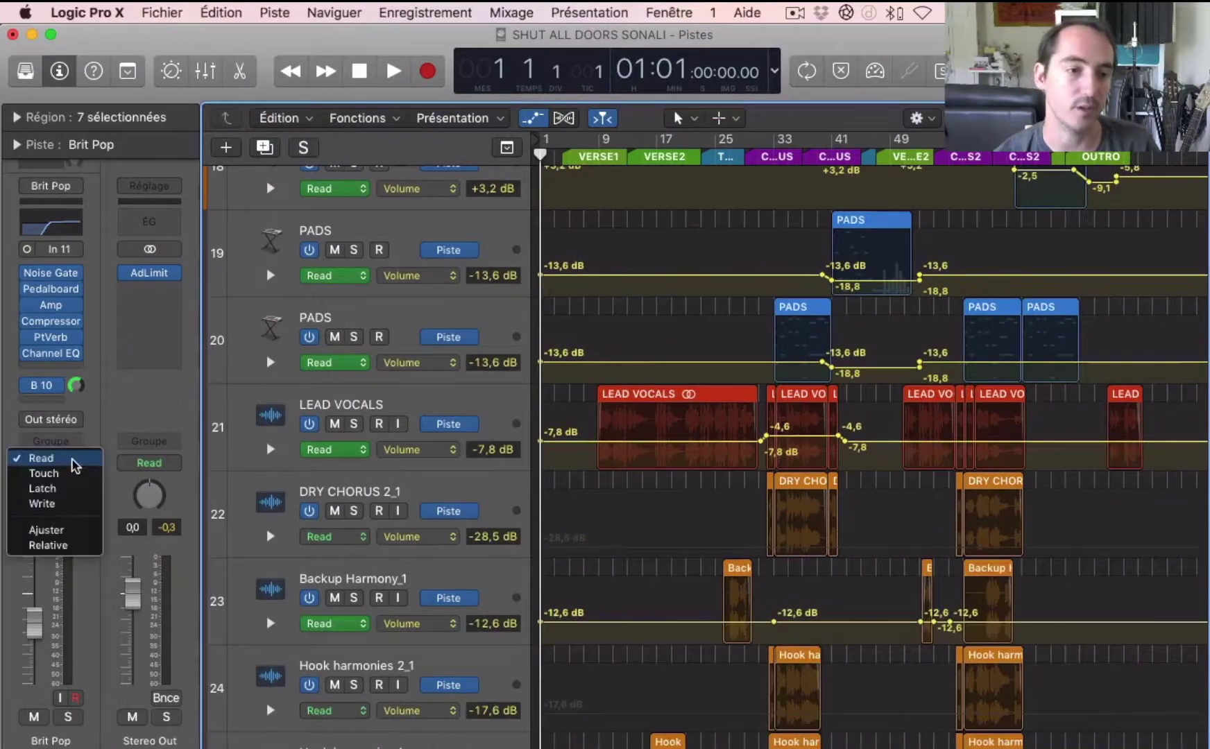
key("Escape")
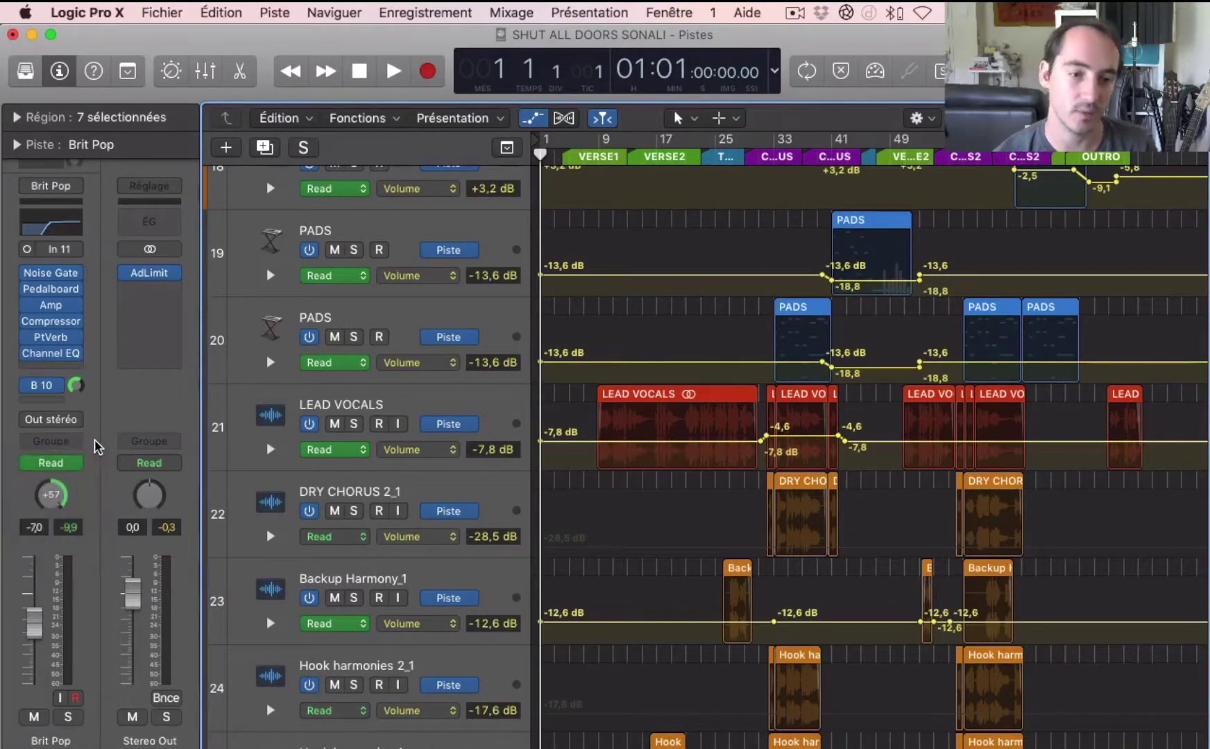
scroll(255, 555, "up", 15)
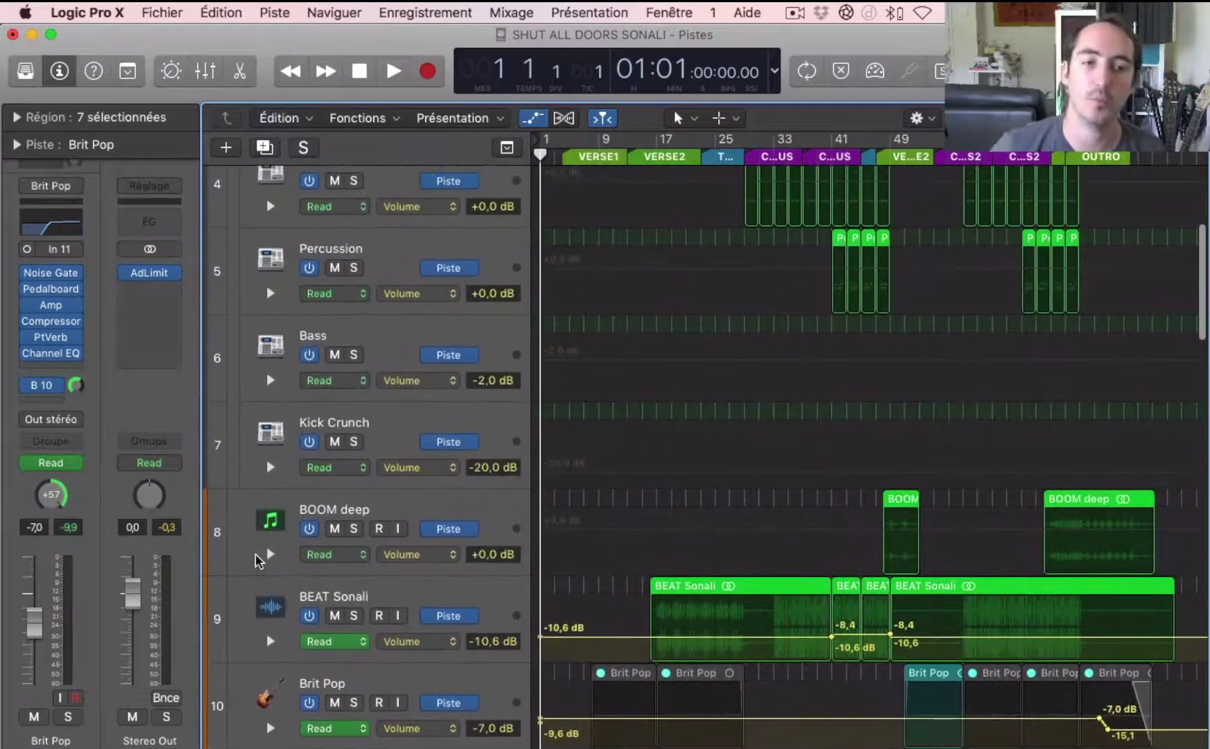
scroll(421, 489, "down", 4)
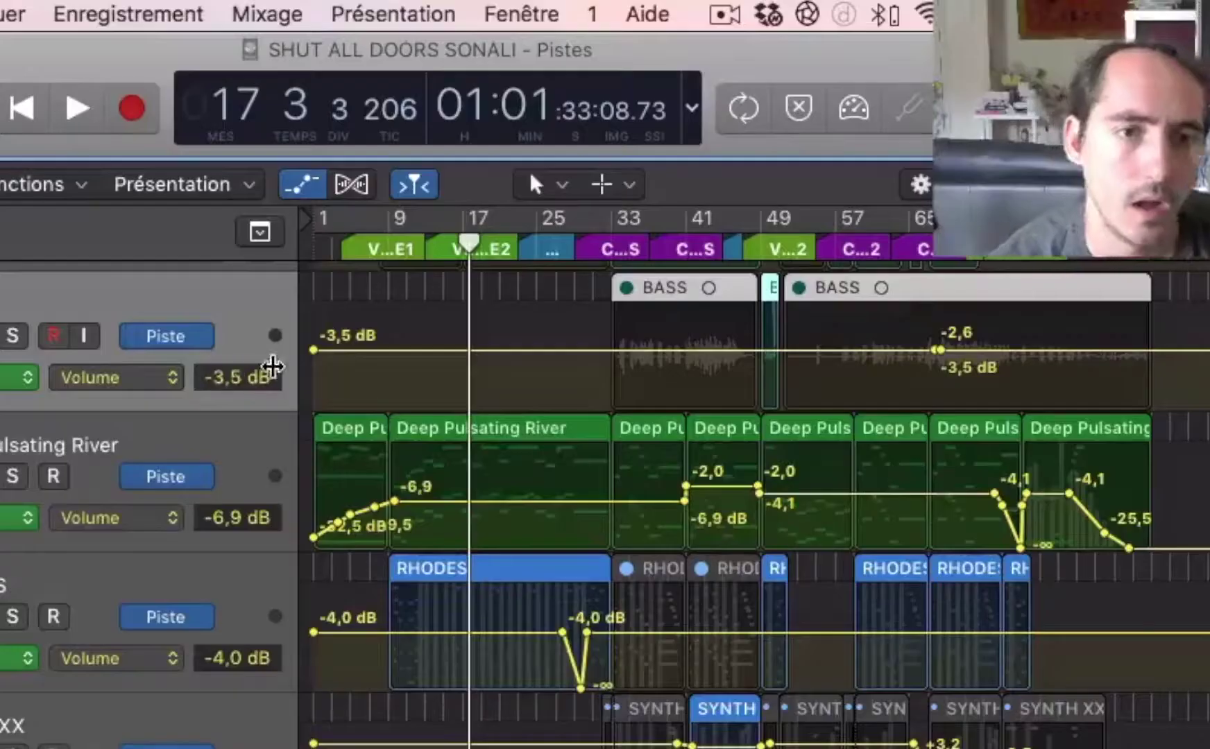
Examine the automation parameters available for the BASS track (track 14), including its plug-ins, pan and volume
left_click(152, 381)
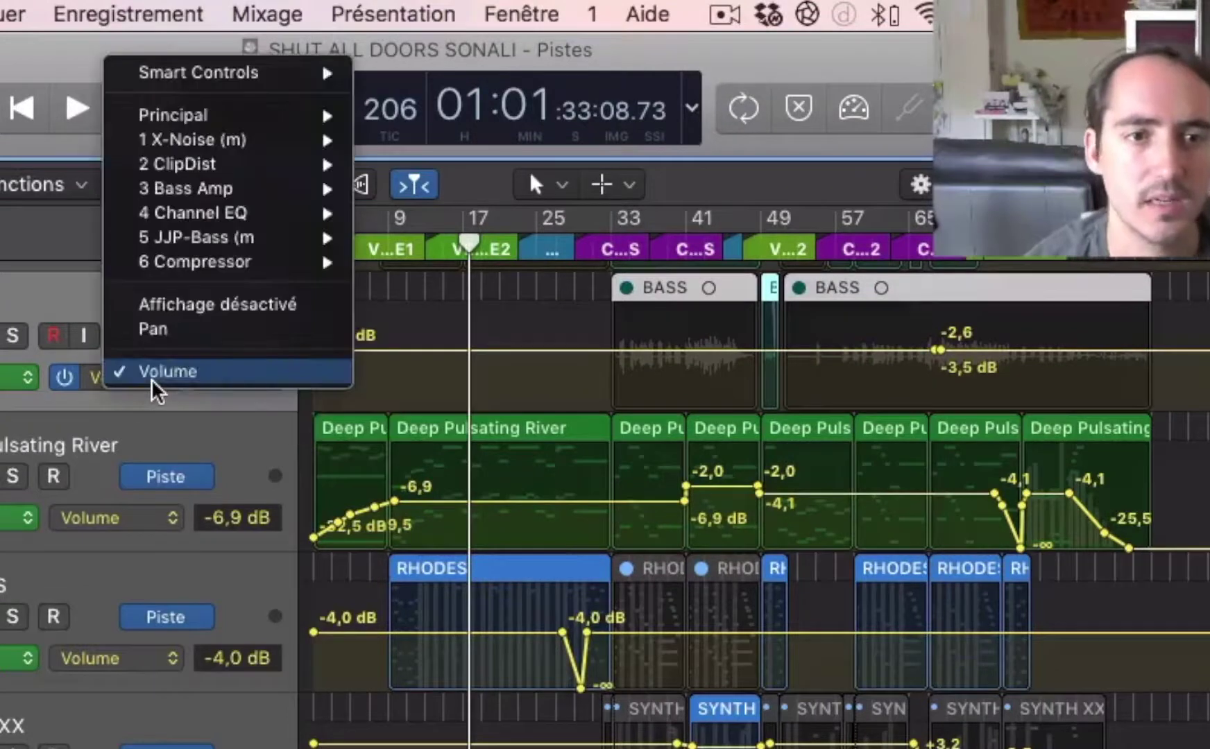
left_click(179, 378)
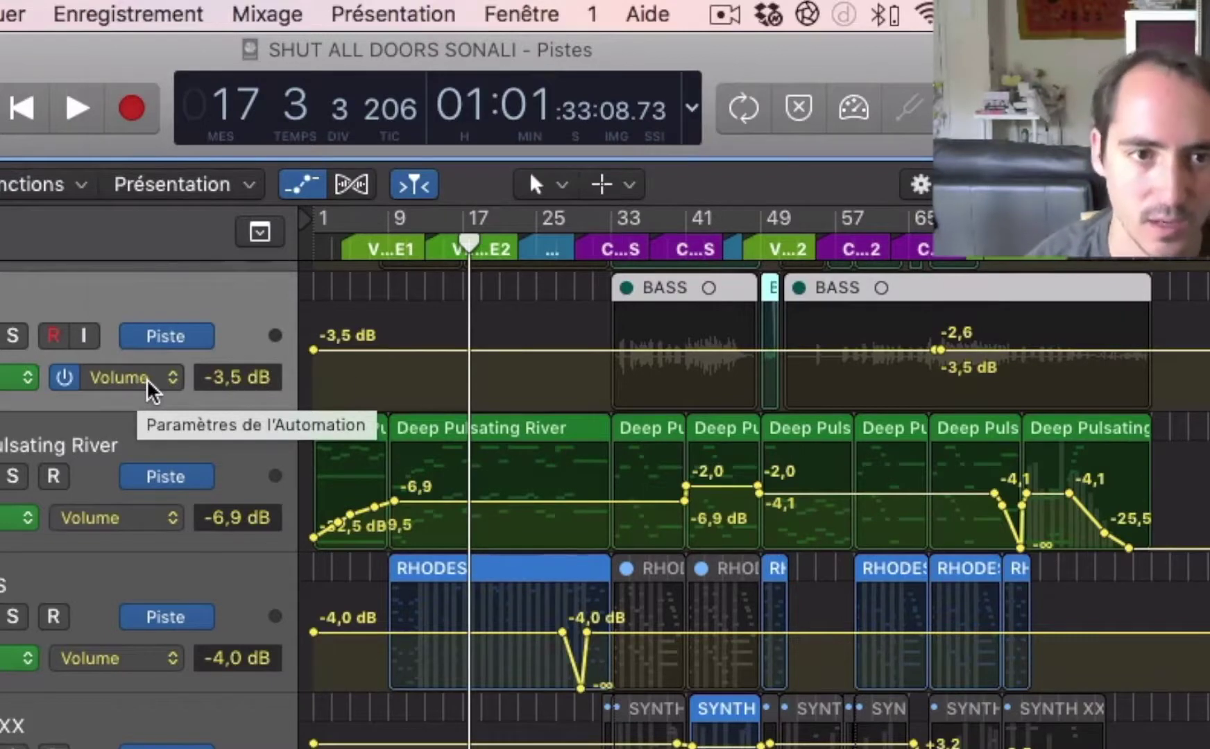
left_click(148, 380)
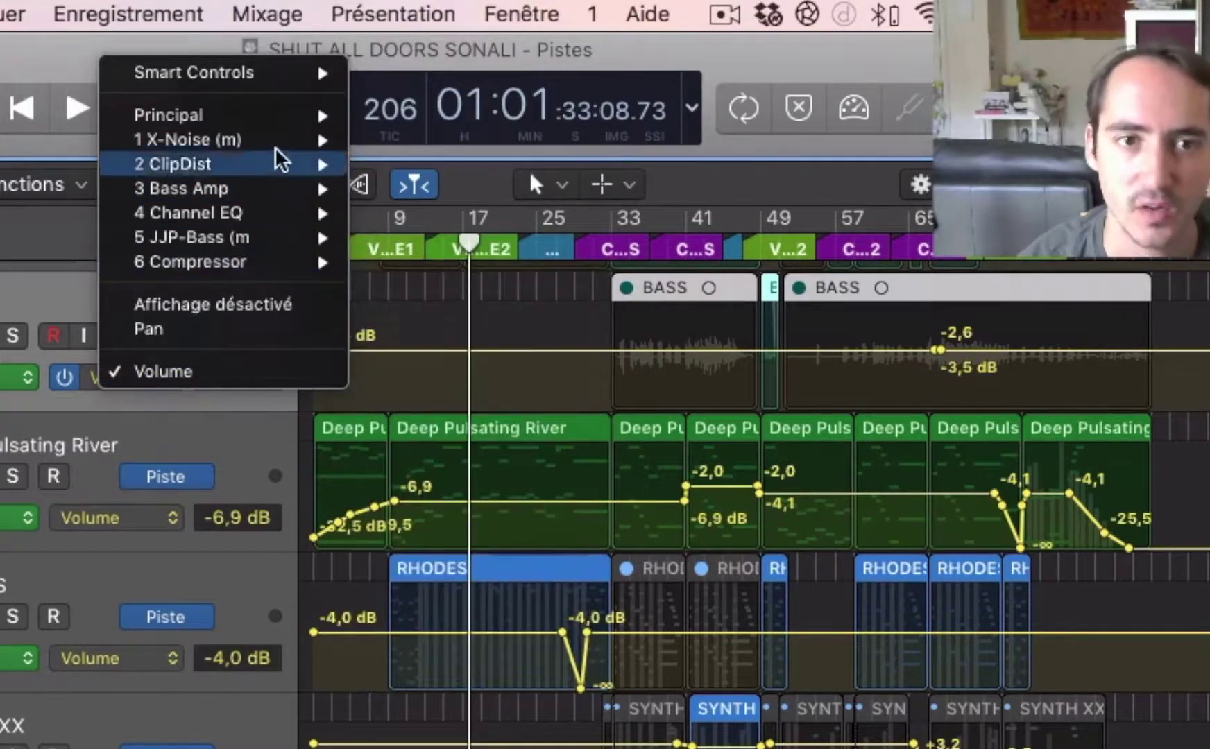
left_click(146, 426)
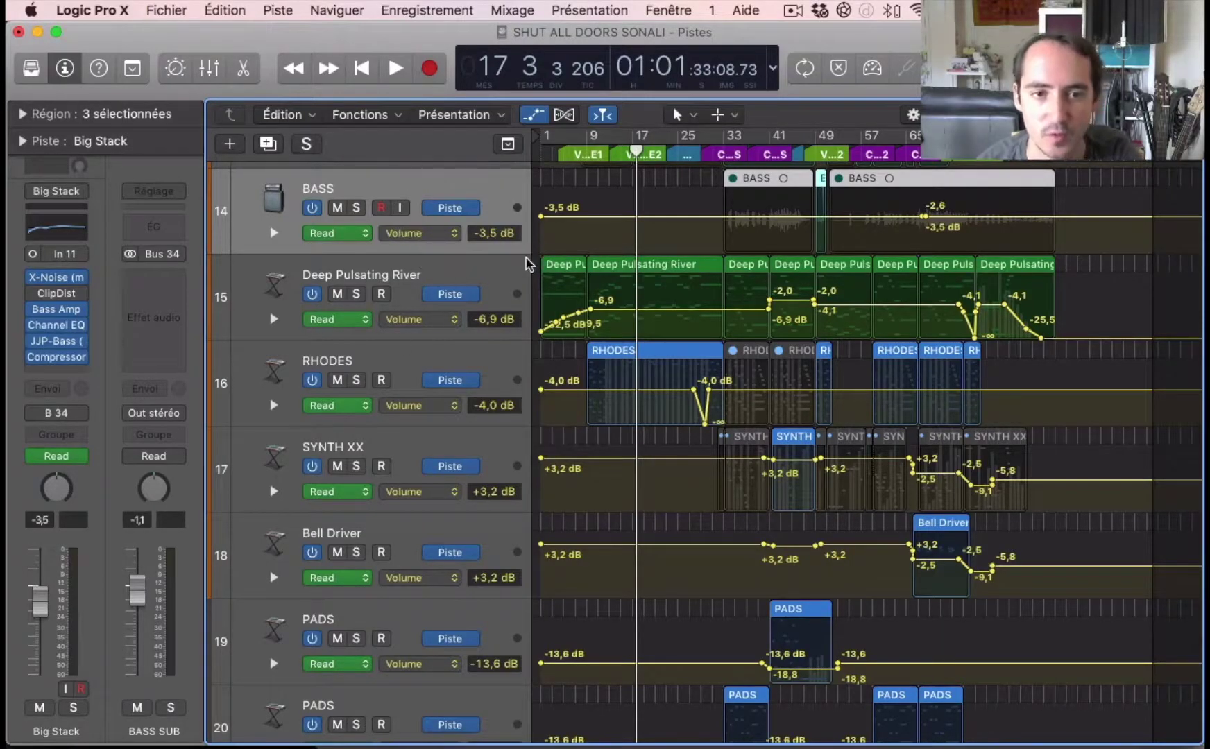
Examine the automation modes available for the Kick Crunch track without changing its mode
scroll(527, 263, "up", 4)
scroll(526, 278, "up", 10)
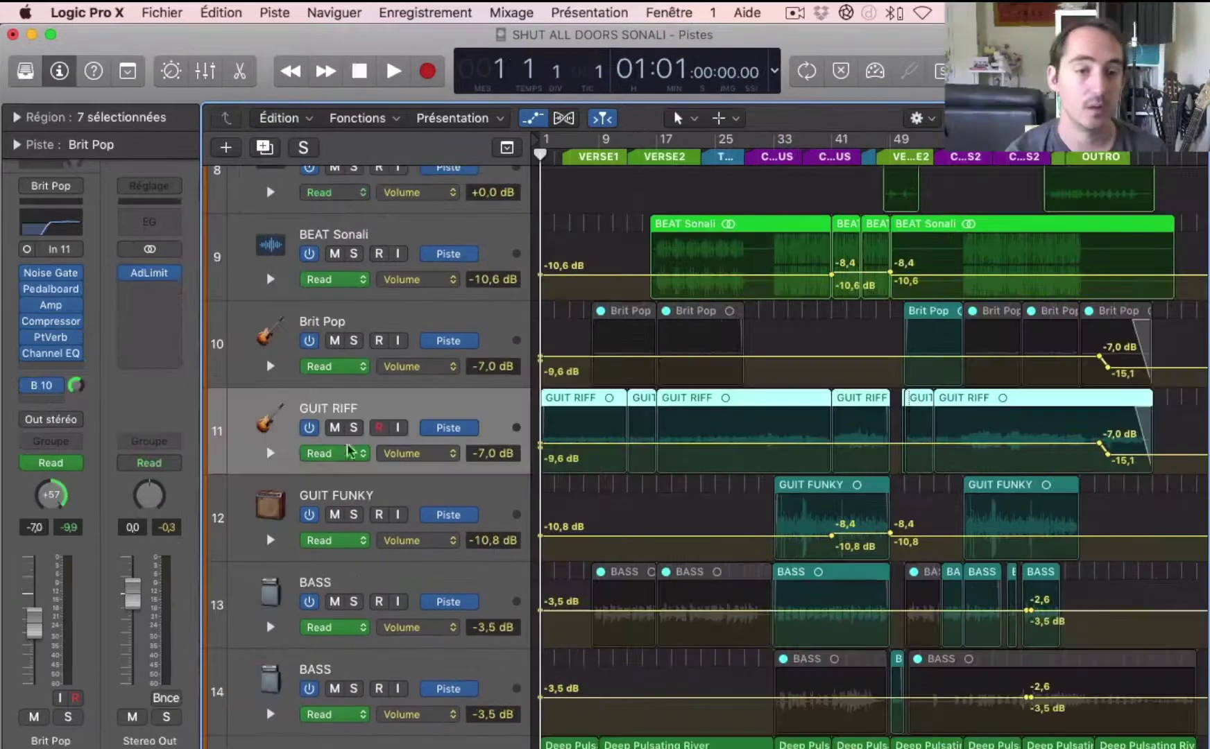
scroll(400, 448, "up", 9)
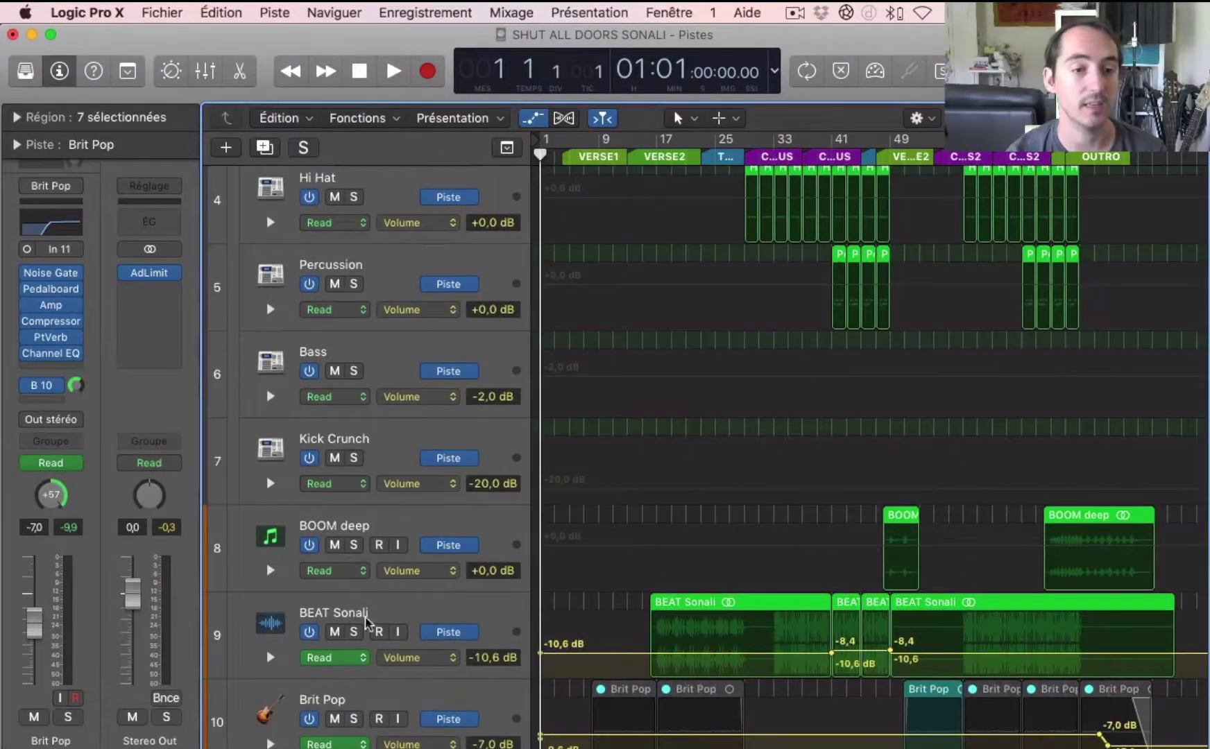
left_click(354, 484)
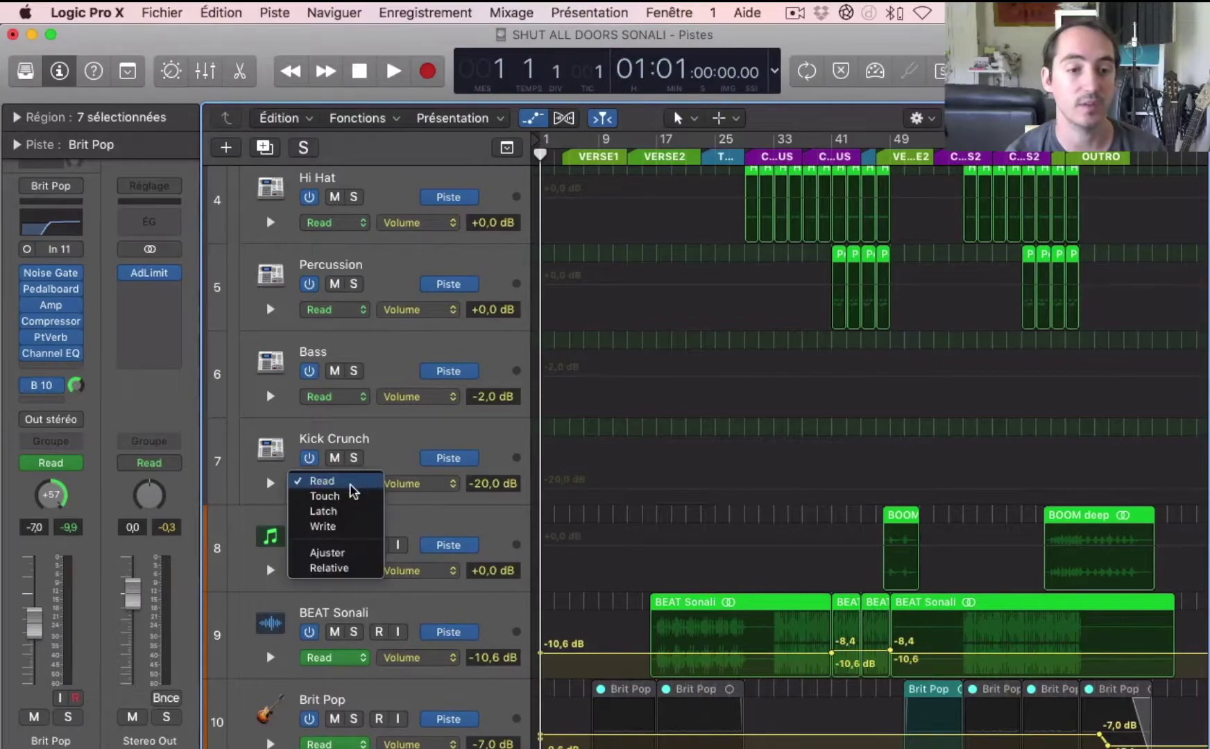
left_click(381, 470)
Hide the automation lanes on all tracks and show them again
key("a")
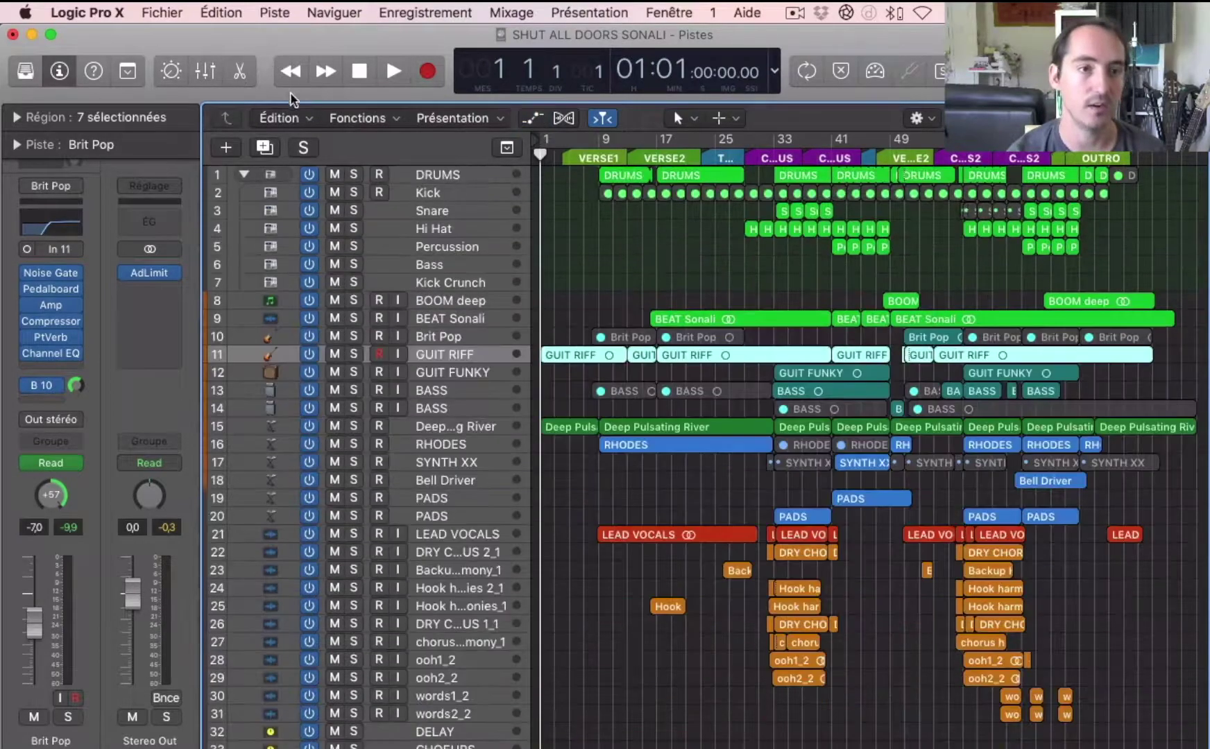
key("super+Down")
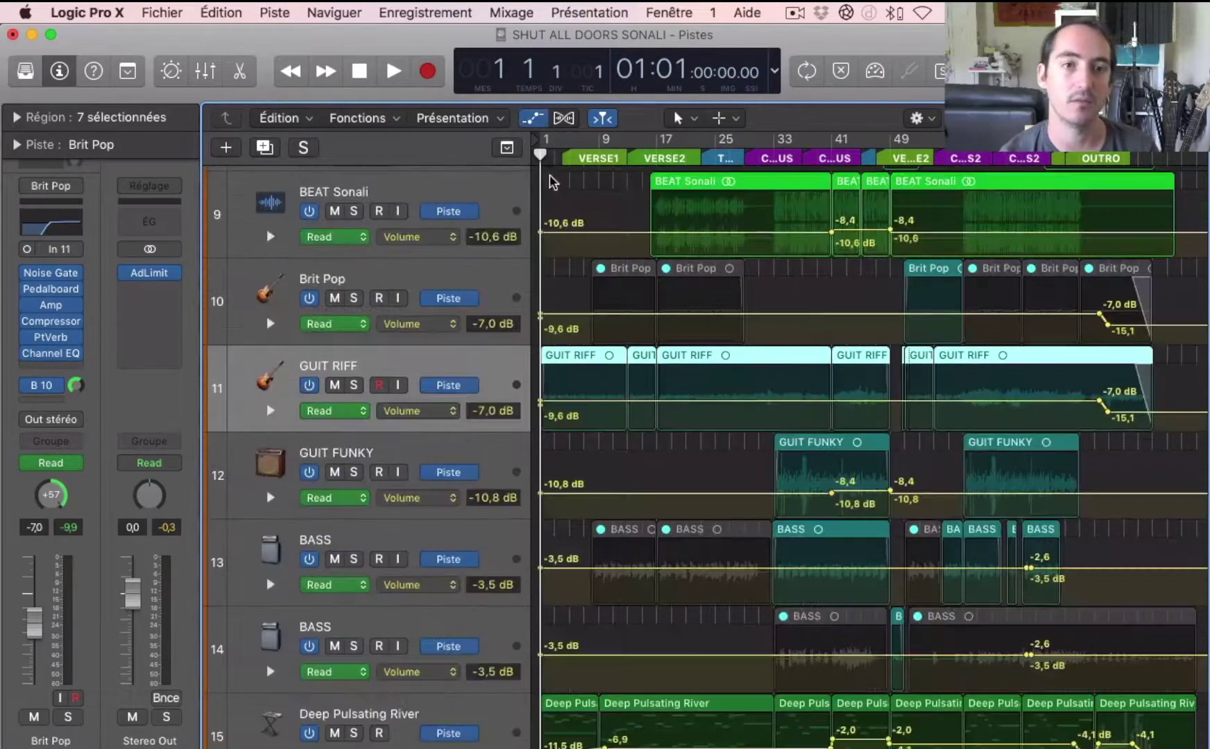
key("super+Up")
left_click(533, 120)
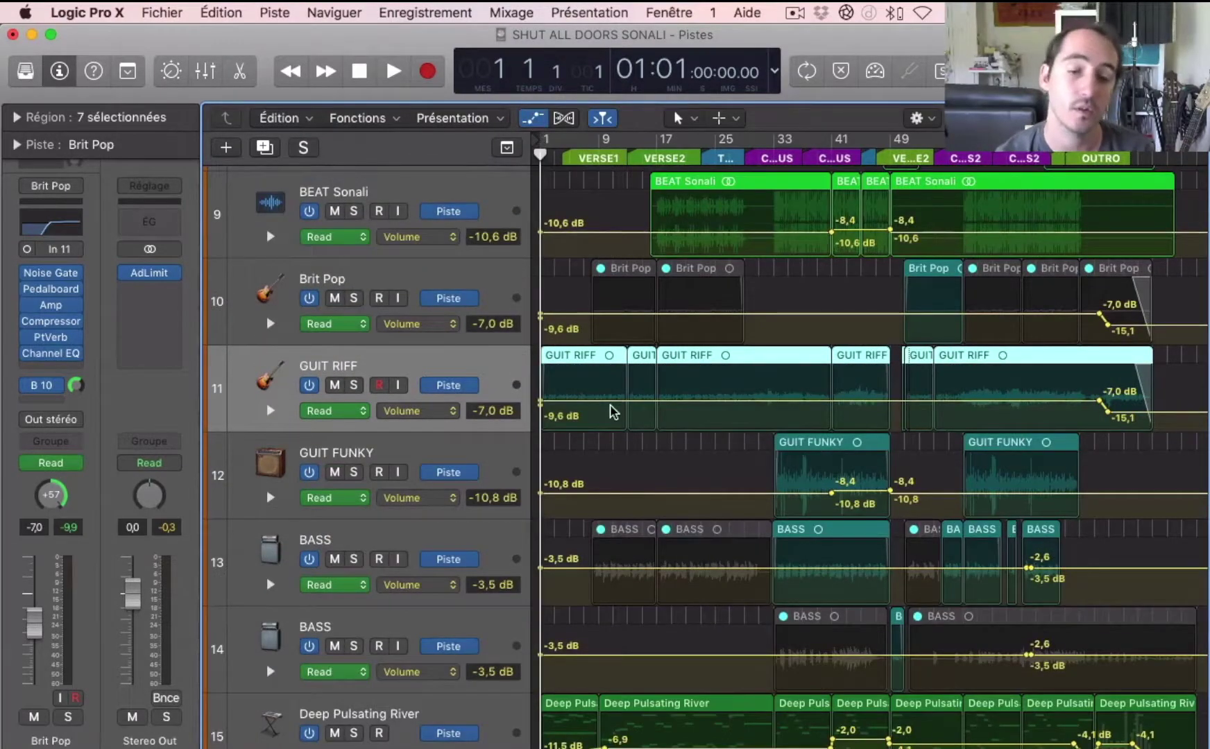
Add volume automation points to the Bass track (track 6), shaping a dip to about -32.2 dB that climbs back to -2.0 dB
scroll(566, 381, "down", 10)
scroll(567, 380, "up", 8)
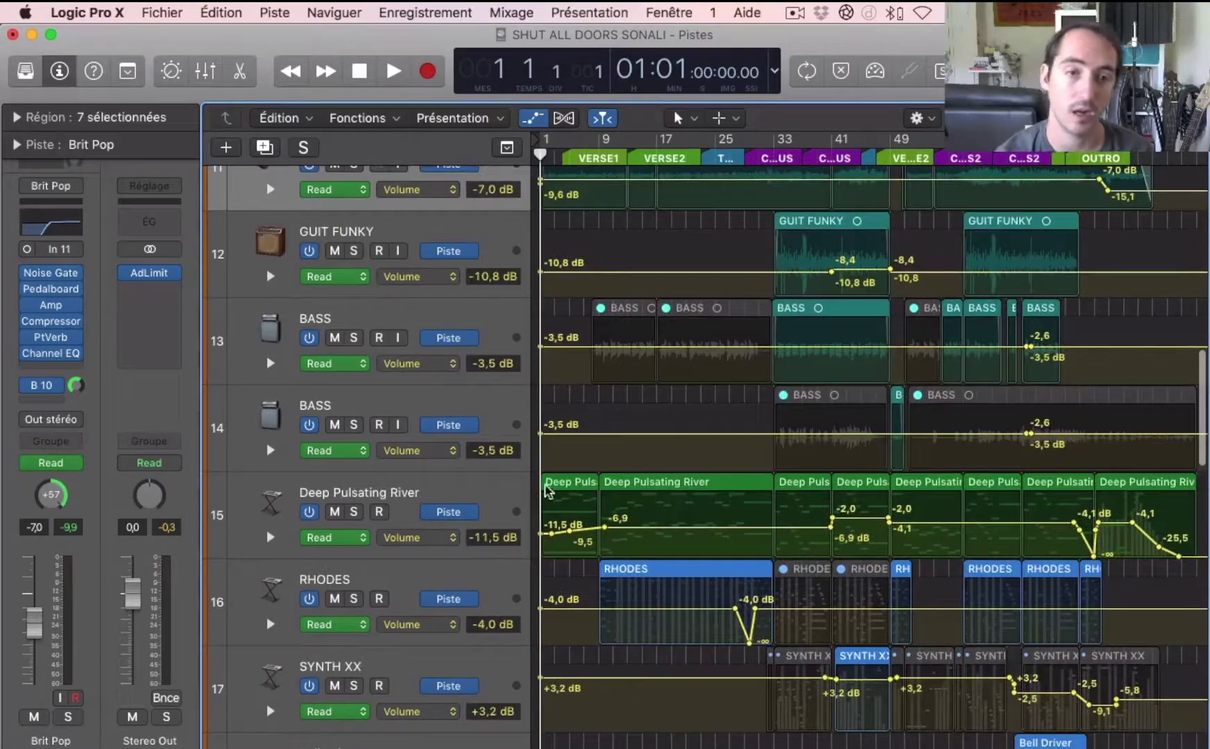
scroll(546, 485, "up", 4)
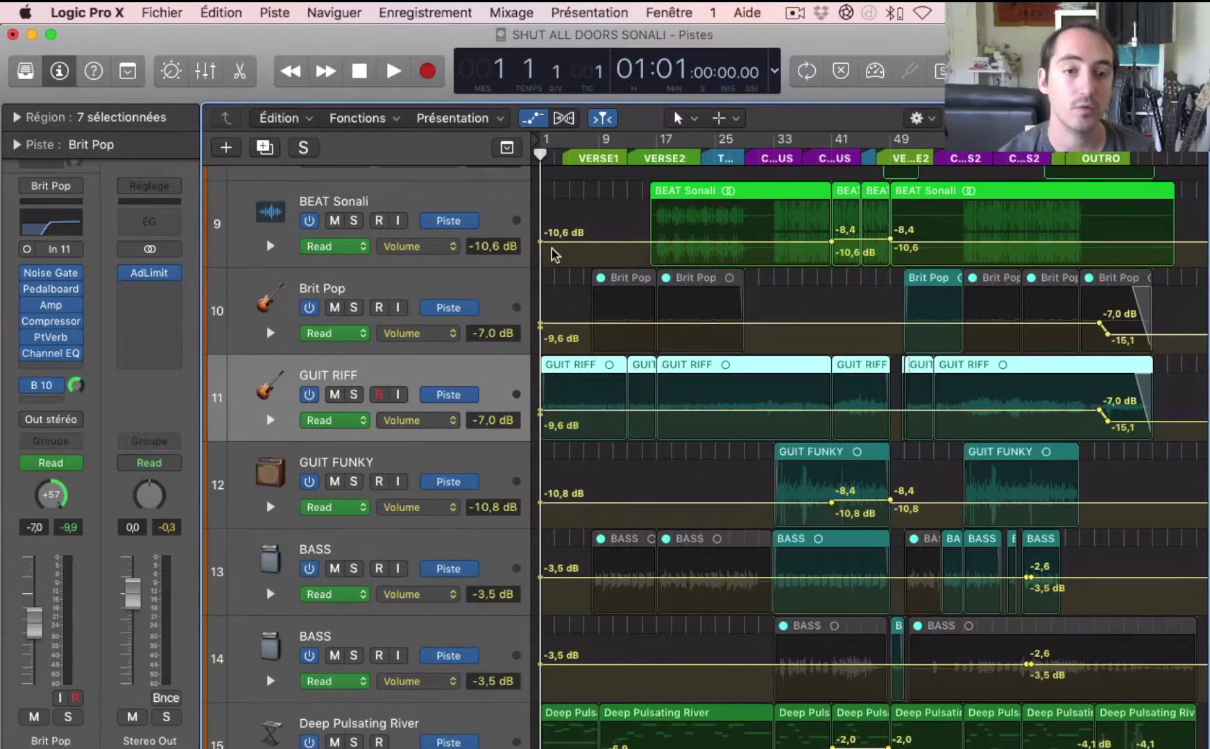
scroll(555, 254, "up", 5)
left_click(582, 326)
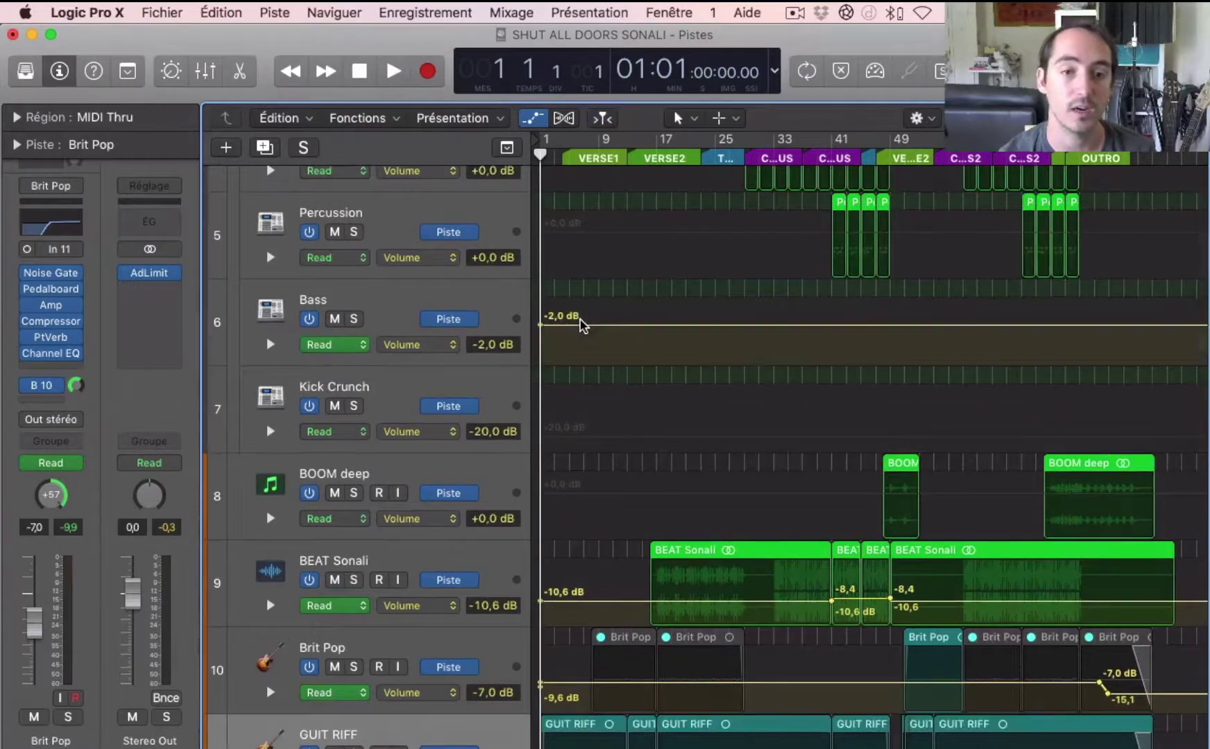
left_click(612, 325)
left_click(644, 324)
left_click_drag(612, 324, 644, 328)
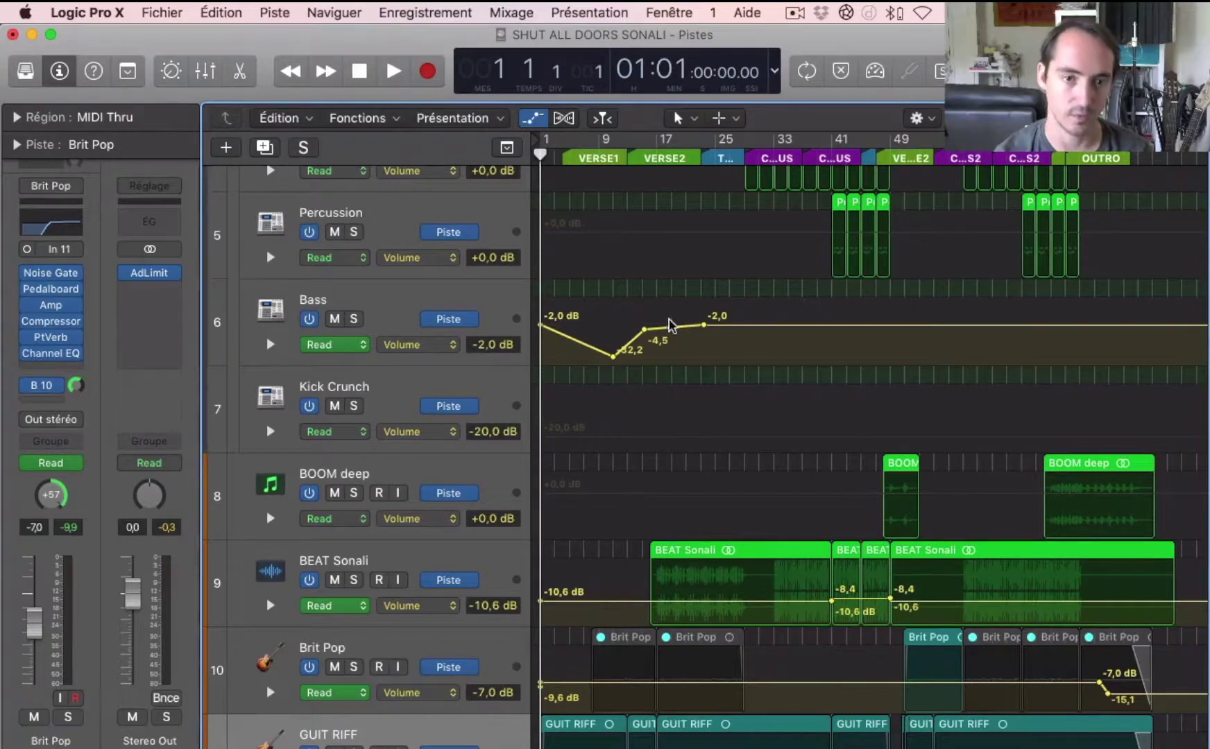
Undo all the volume automation just added to the Bass track (track 6)
key("super+z")
key("super+z")
key("super+z")
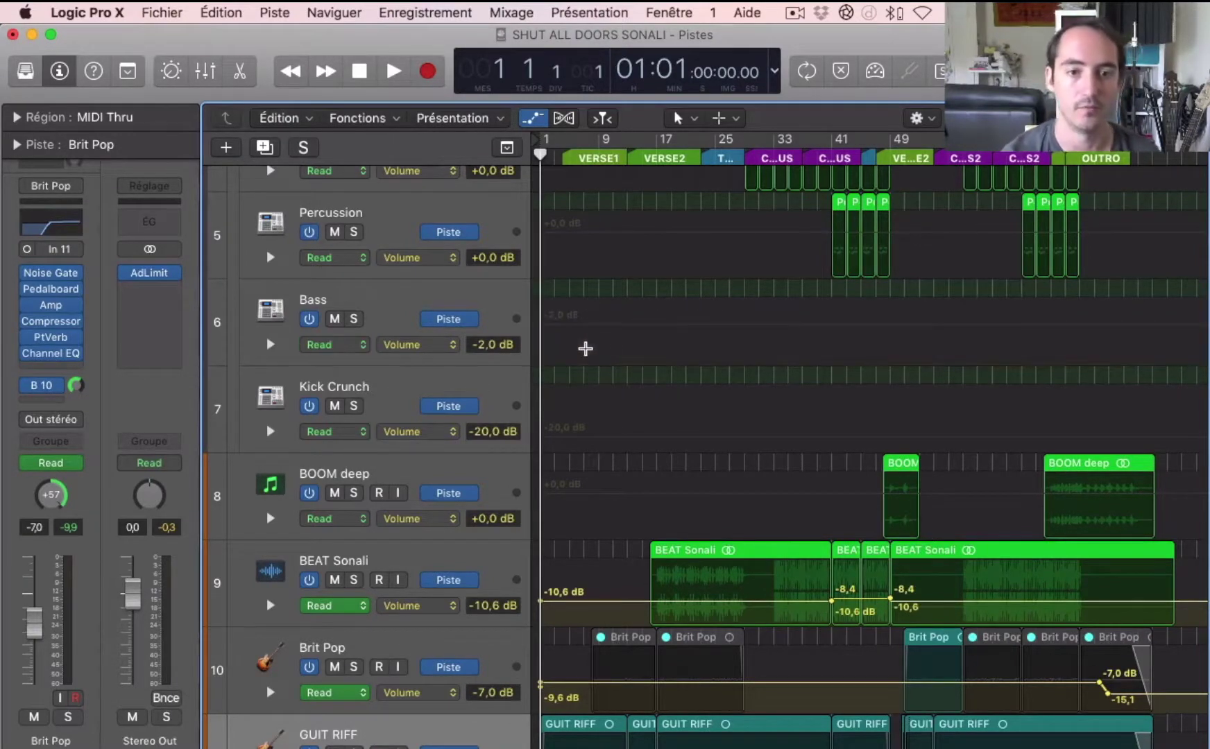
Create a volume fade-in on GUIT RIFF from -∞ dB at the song's start to -7.0 dB around bar 9, and play it back
scroll(590, 347, "down", 10)
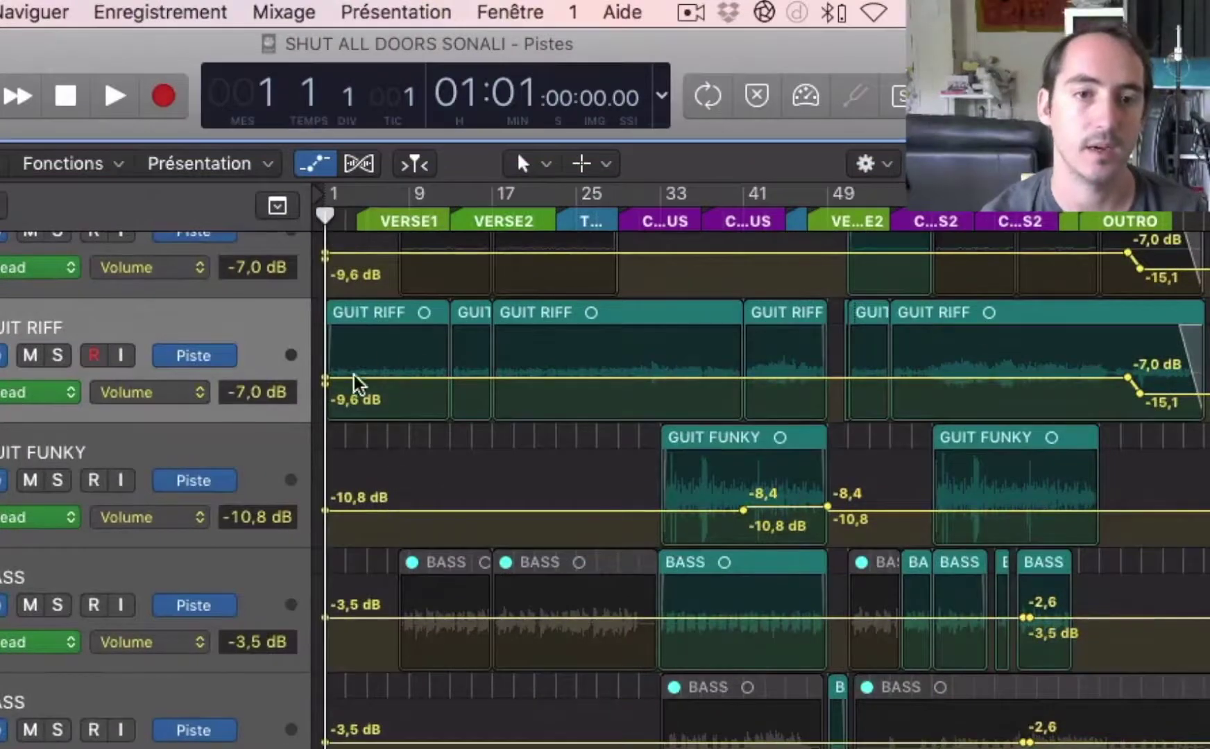
left_click(407, 378)
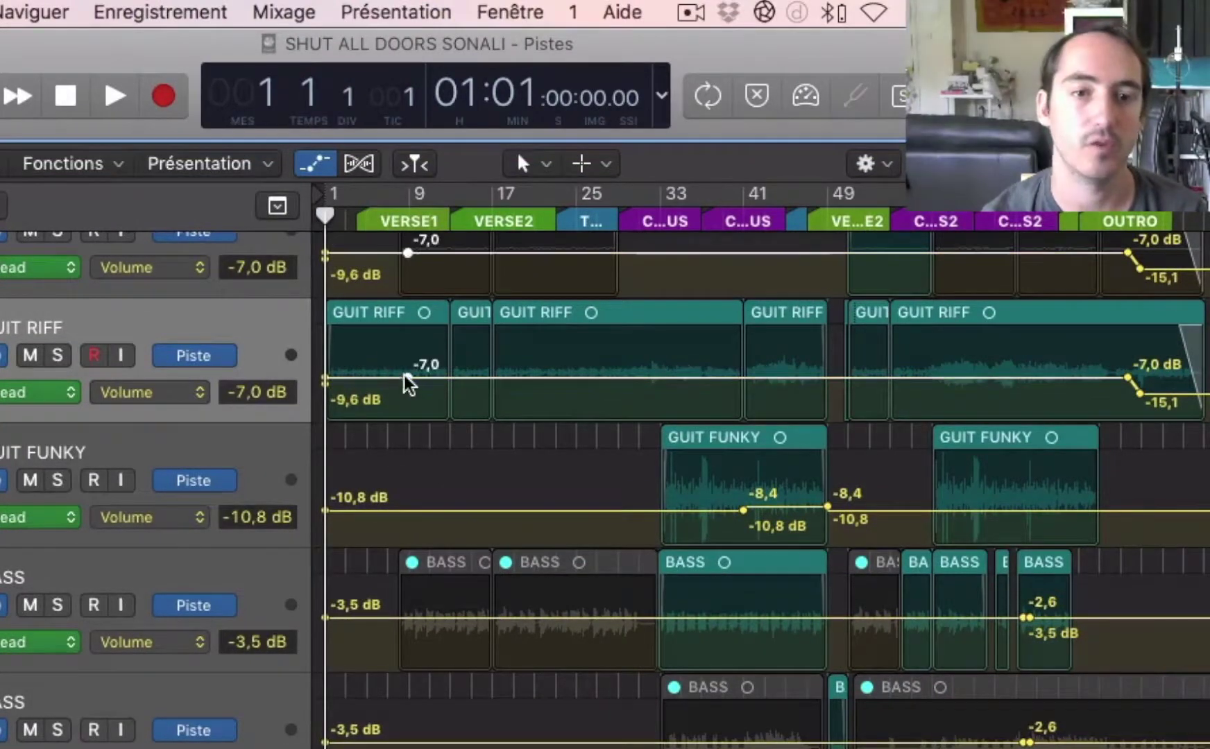
left_click_drag(325, 377, 326, 419)
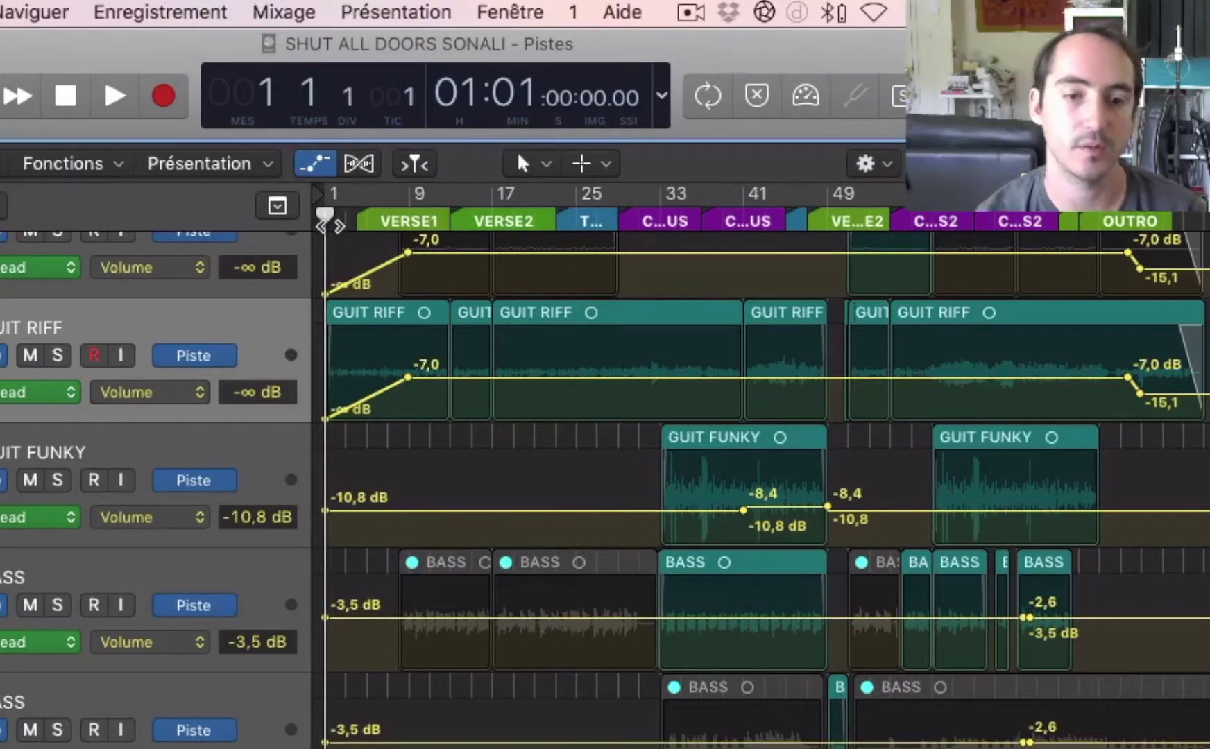
key("space")
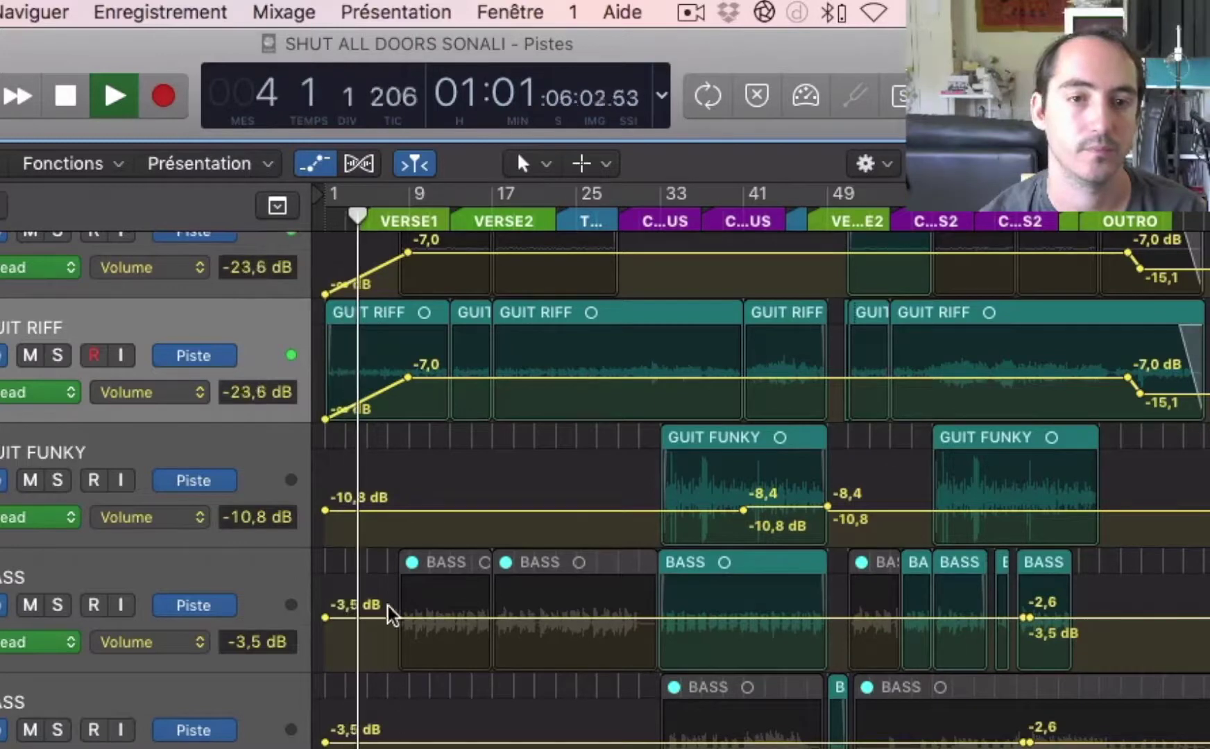
left_click_drag(408, 377, 405, 378)
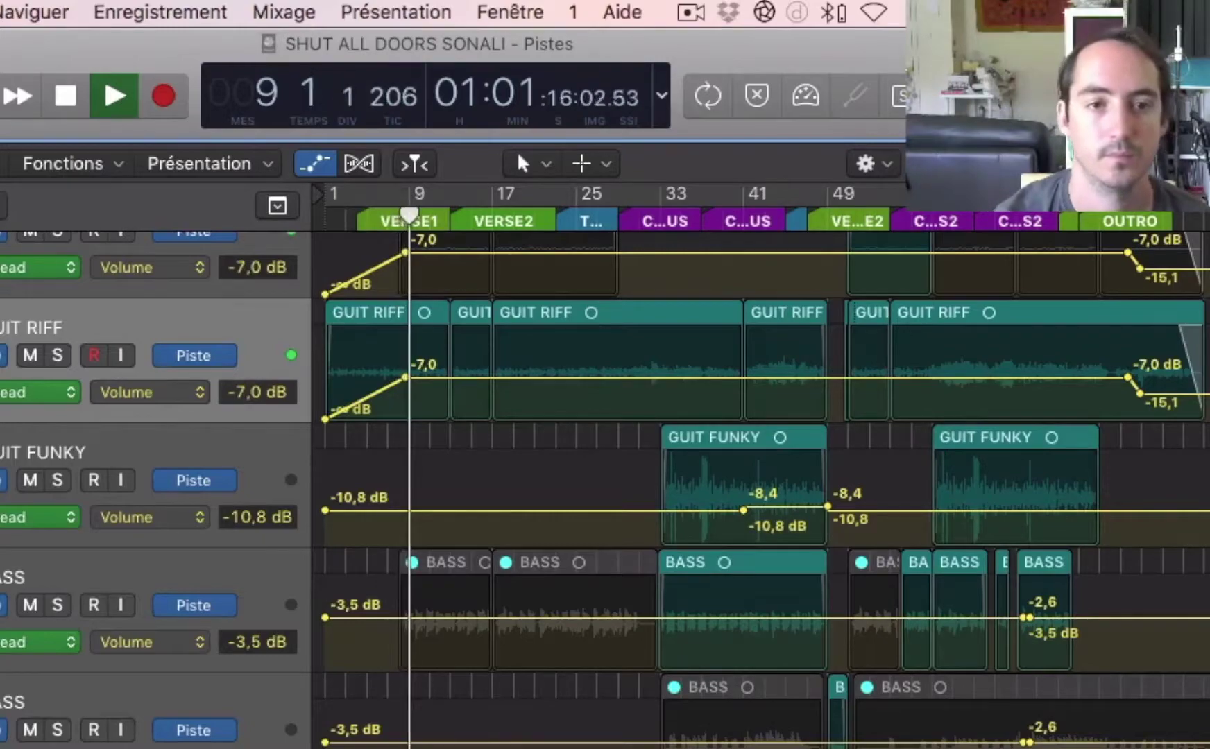
Stop the playback and replay the song's opening from the very start
key("space")
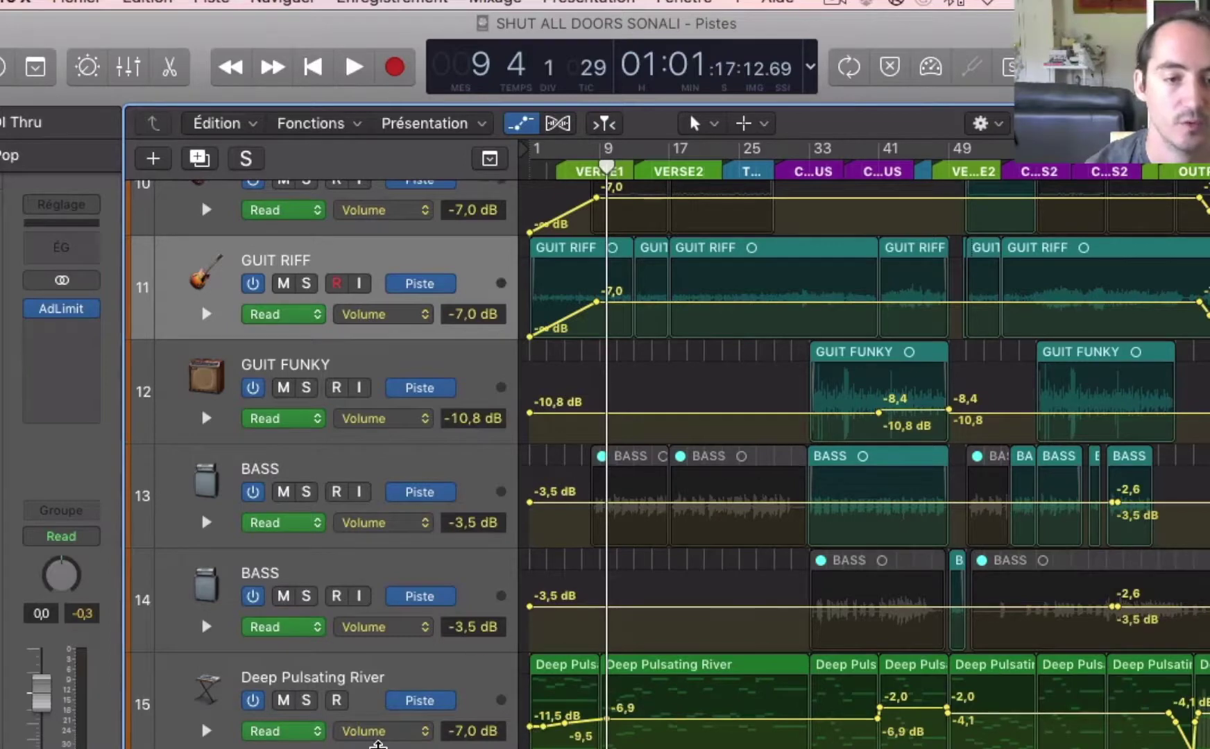
key("Return")
key("space")
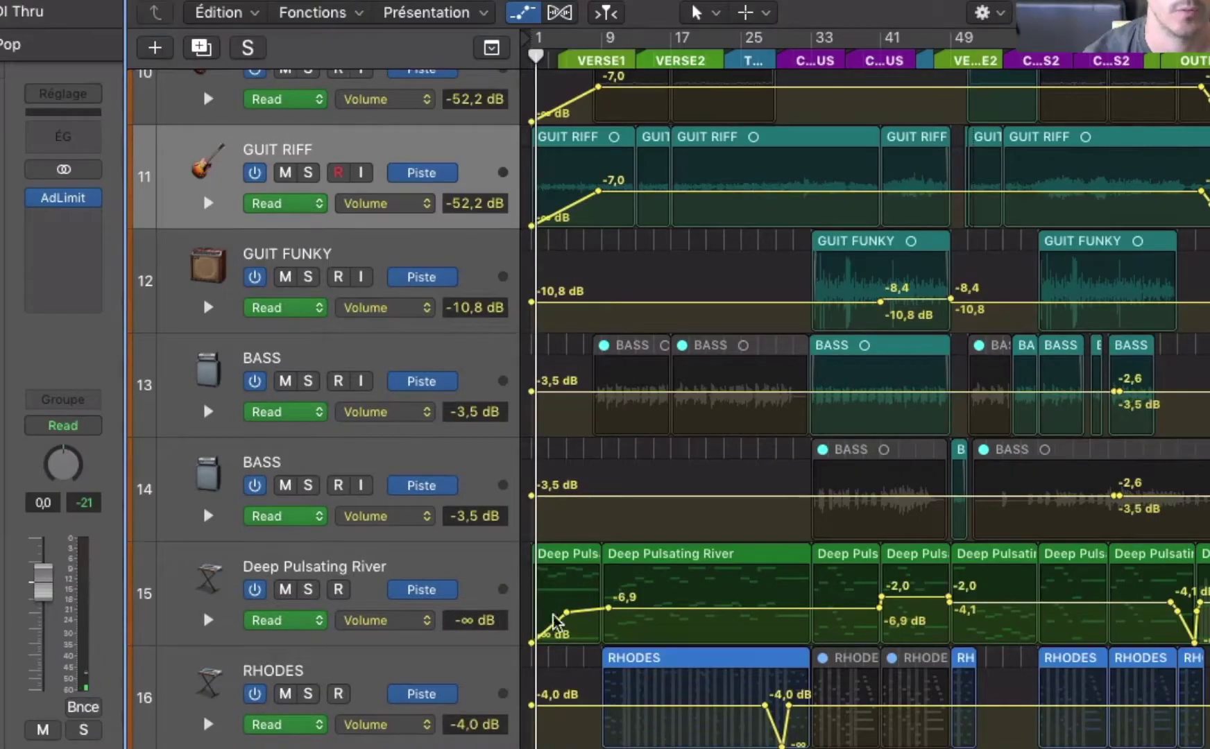
Reshape the Deep Pulsating River volume fade-in to start at -32.5 dB and rise through -17.2, -12.7 and -9.5 dB points
scroll(594, 620, "up", 5)
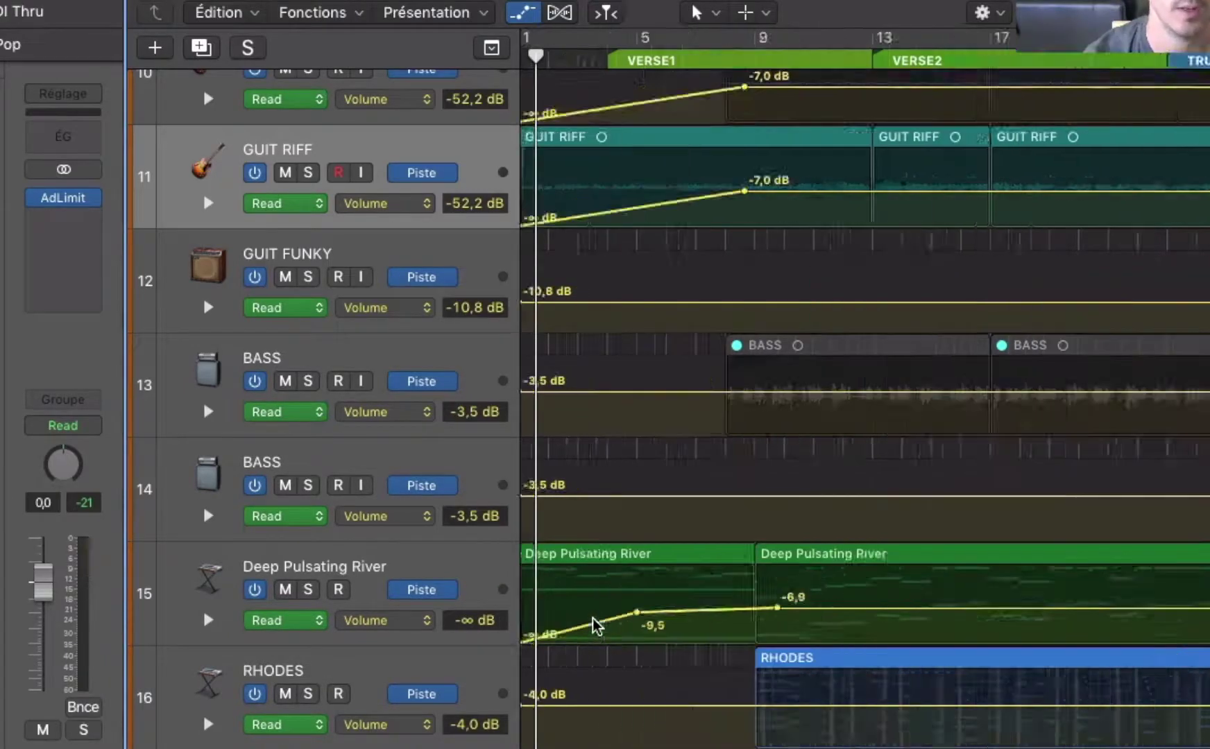
scroll(629, 615, "down", 2)
scroll(608, 627, "right", 1)
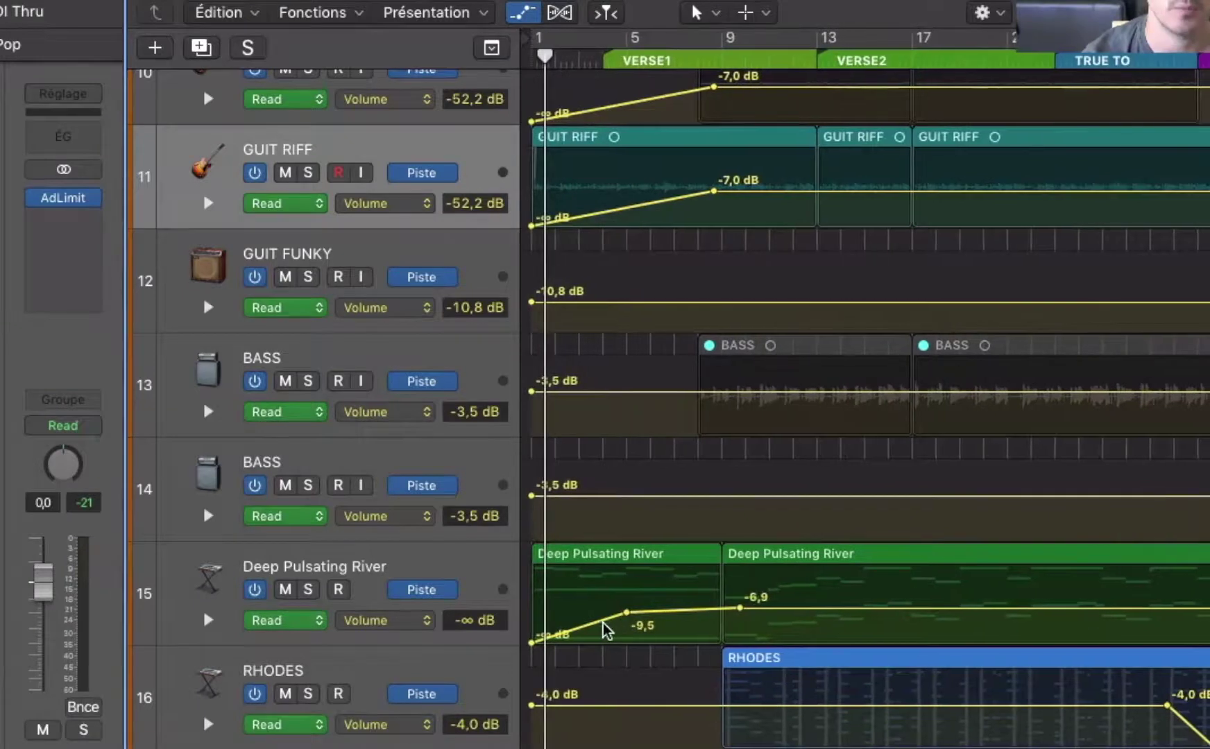
mouse_move(627, 613)
left_mouse_down()
mouse_move(686, 612)
mouse_move(627, 617)
left_mouse_up()
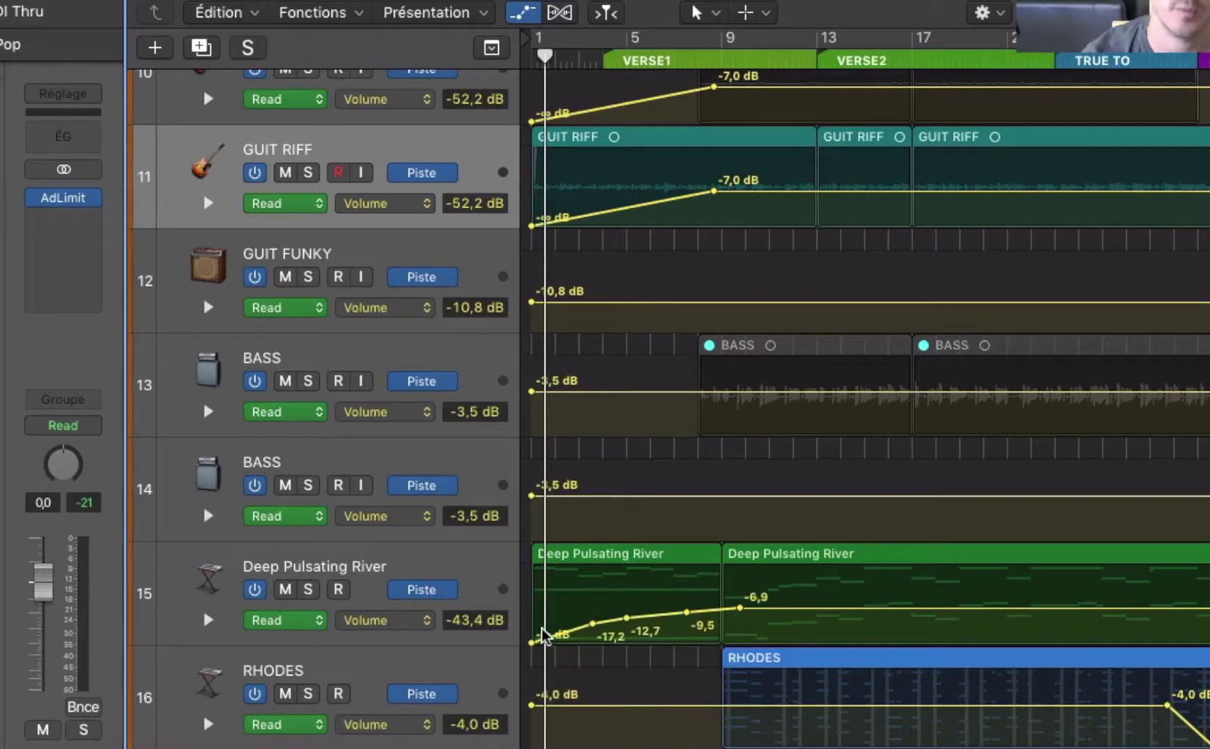
left_click_drag(532, 642, 532, 632)
key("Return")
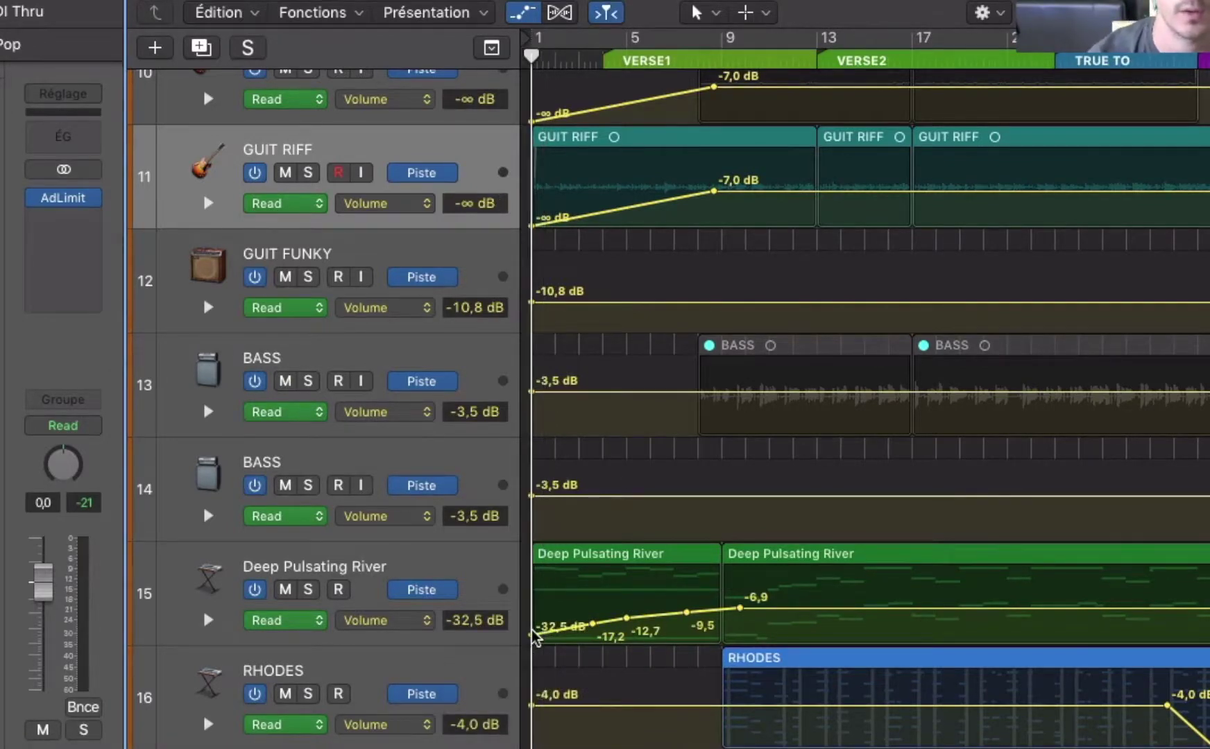
Play the song from the start and bend the GUIT RIFF fade-in with added volume points, one at -27.0 dB around bar 4
key("space")
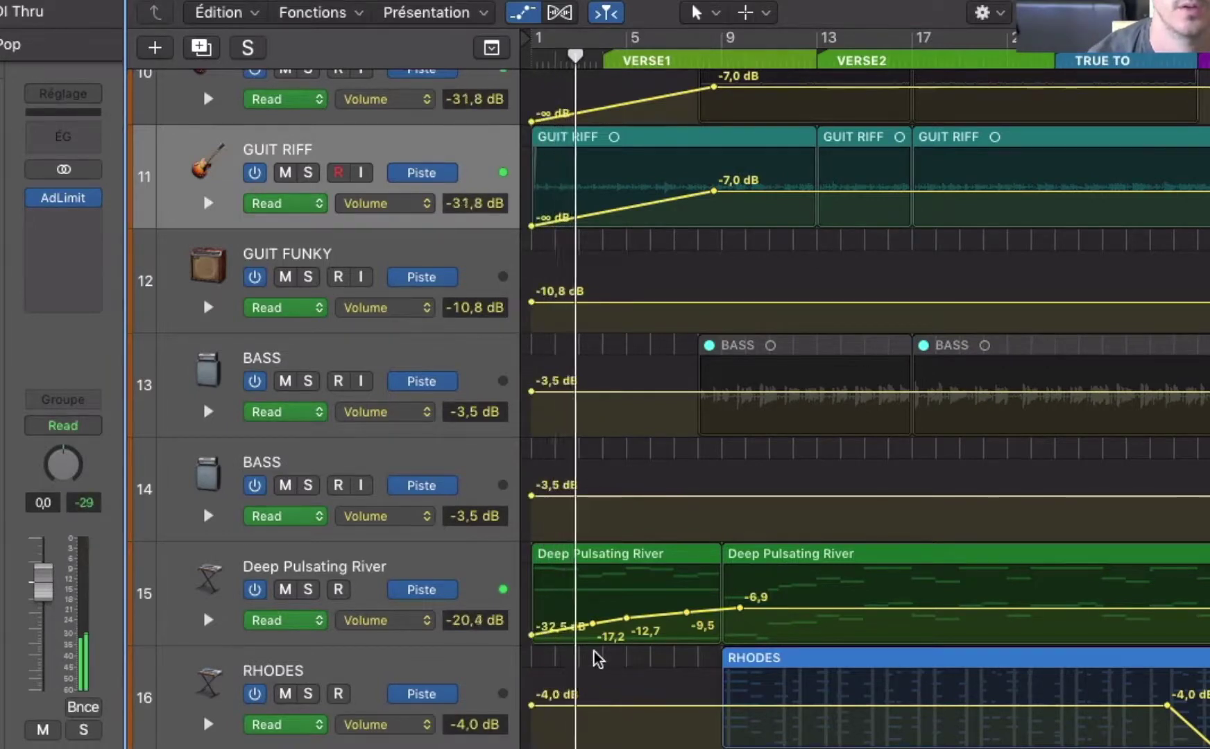
left_click(588, 215)
left_click_drag(566, 223, 617, 216)
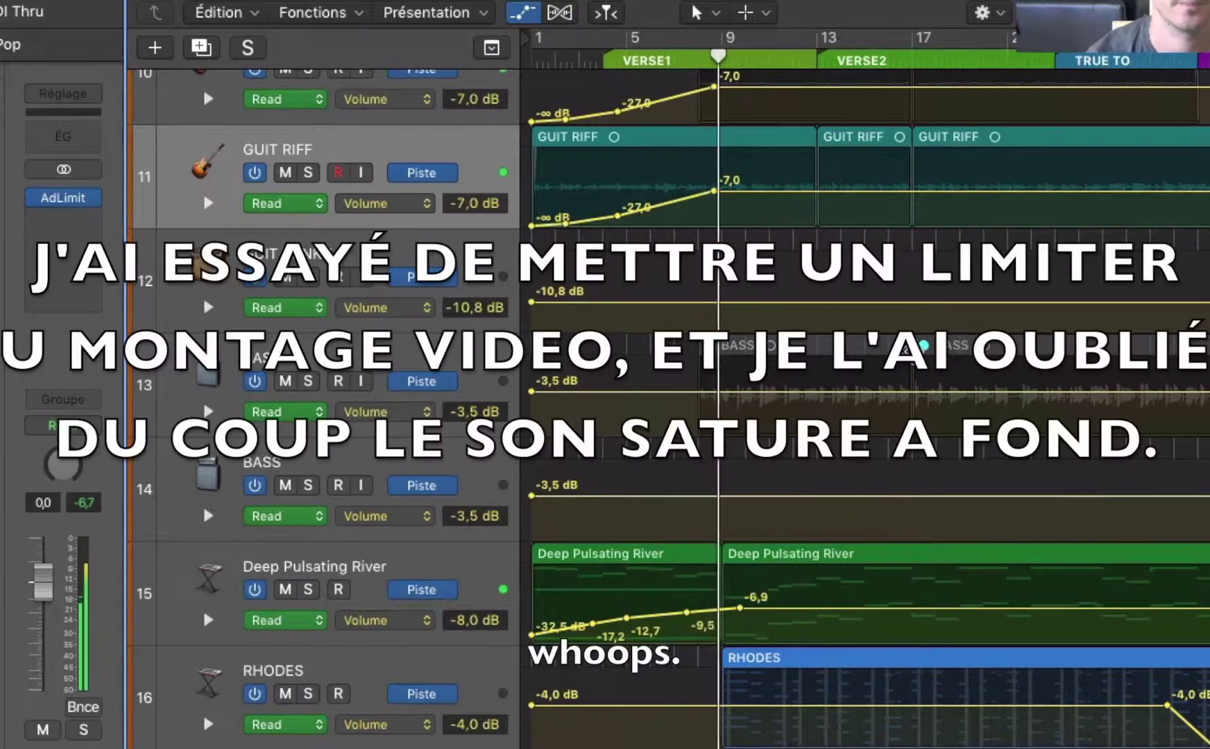
Hide the automation lanes, return to an overview of the whole song, and place the playhead at bar 67
scroll(787, 414, "up", 10)
scroll(787, 415, "down", 15)
scroll(787, 414, "up", 3)
scroll(787, 414, "down", 5)
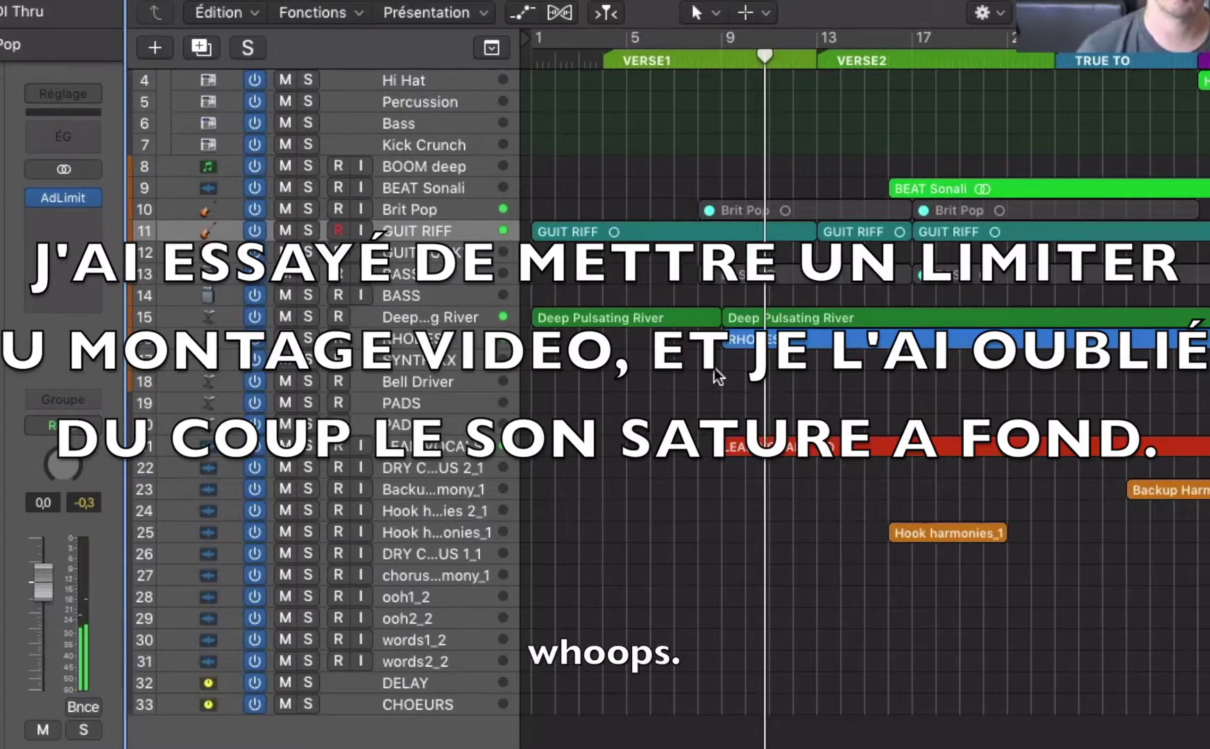
key("Return")
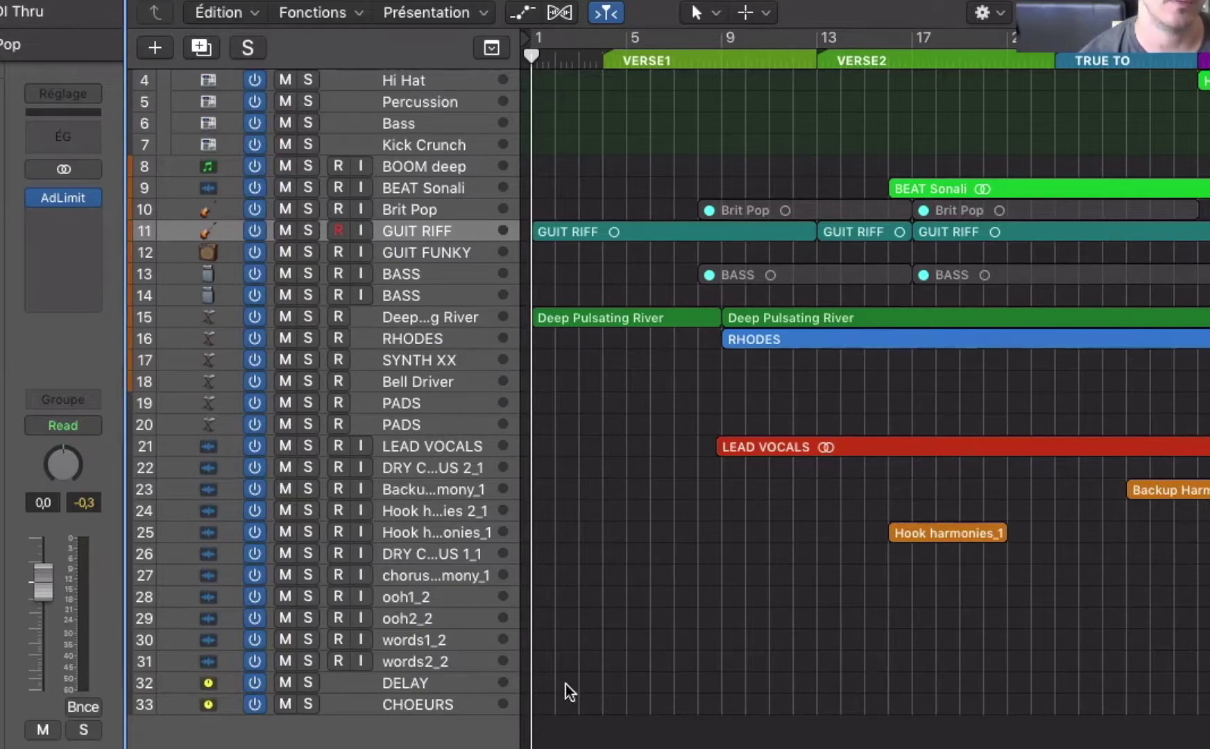
scroll(570, 683, "right", 15)
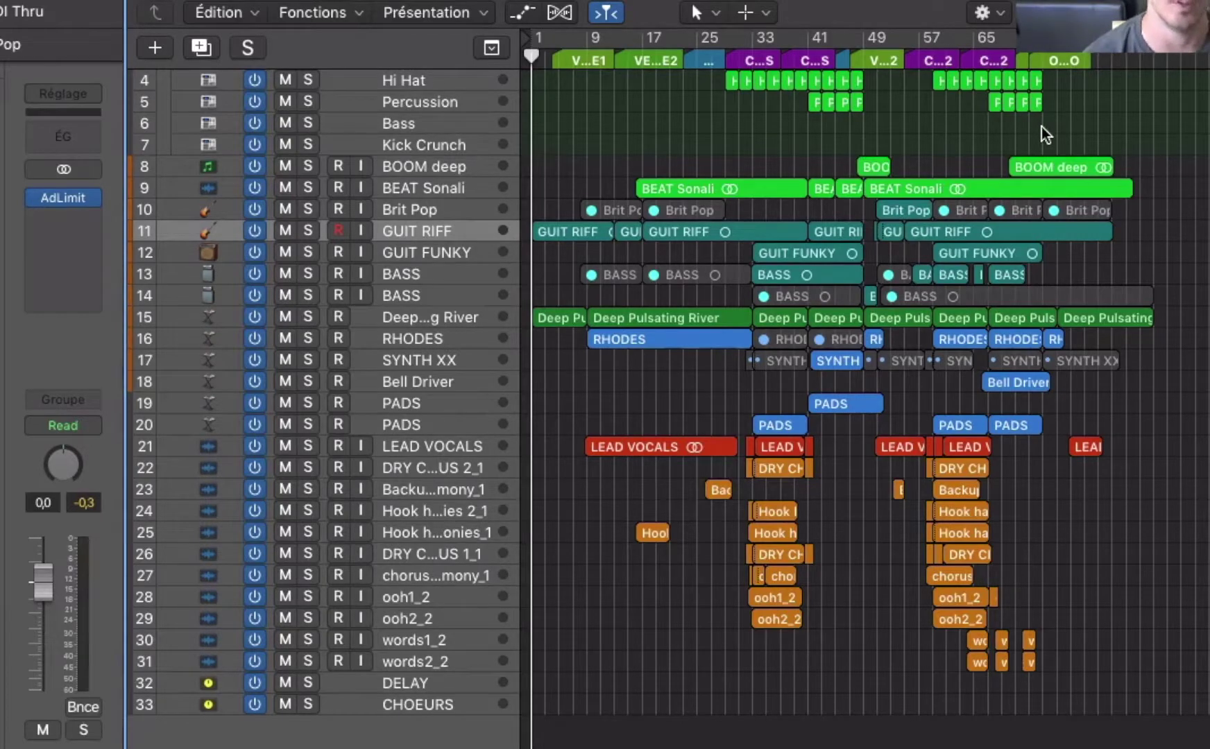
left_click(988, 61)
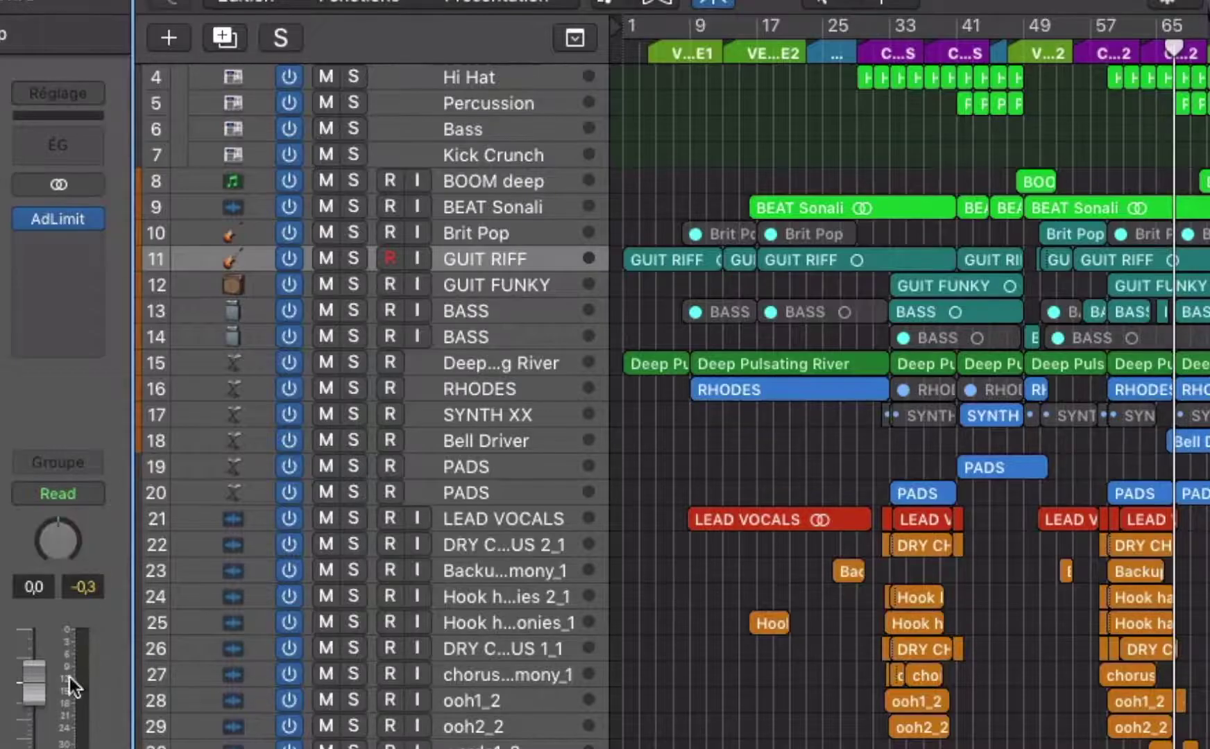
View the automation modes of the Stereo Out channel strip without changing them, and create a track for that strip
left_click(64, 491)
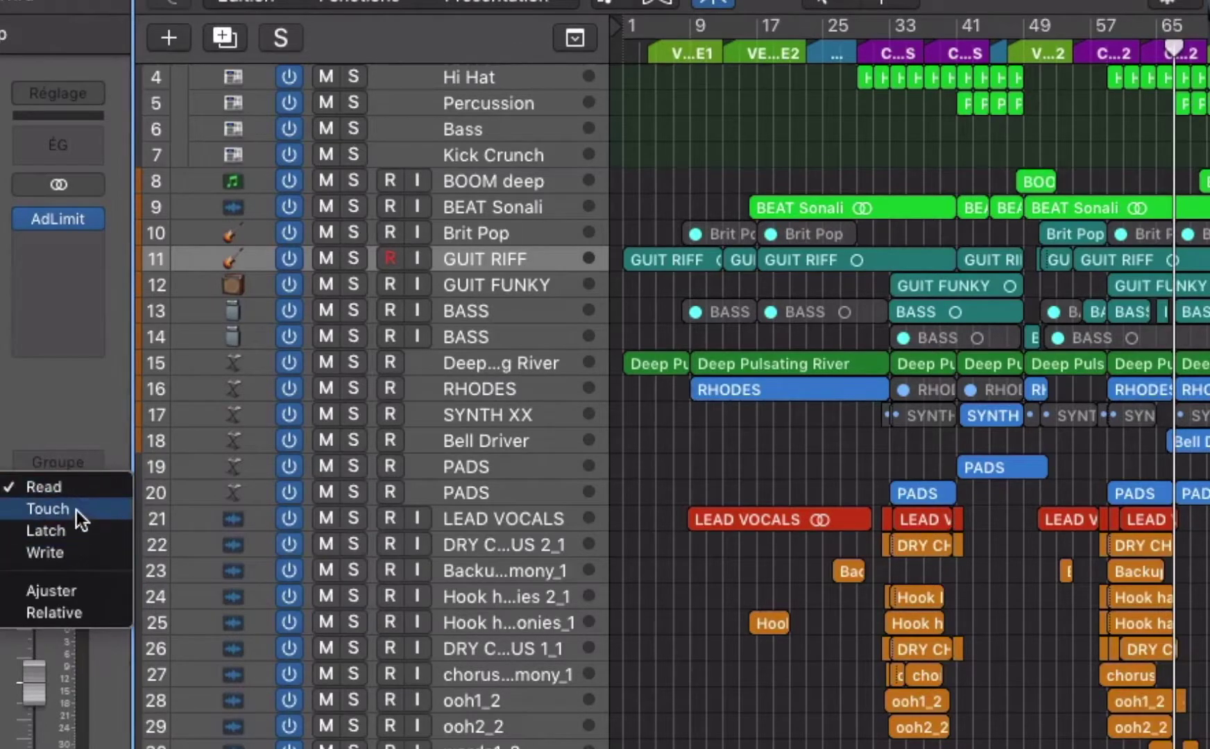
left_click(97, 400)
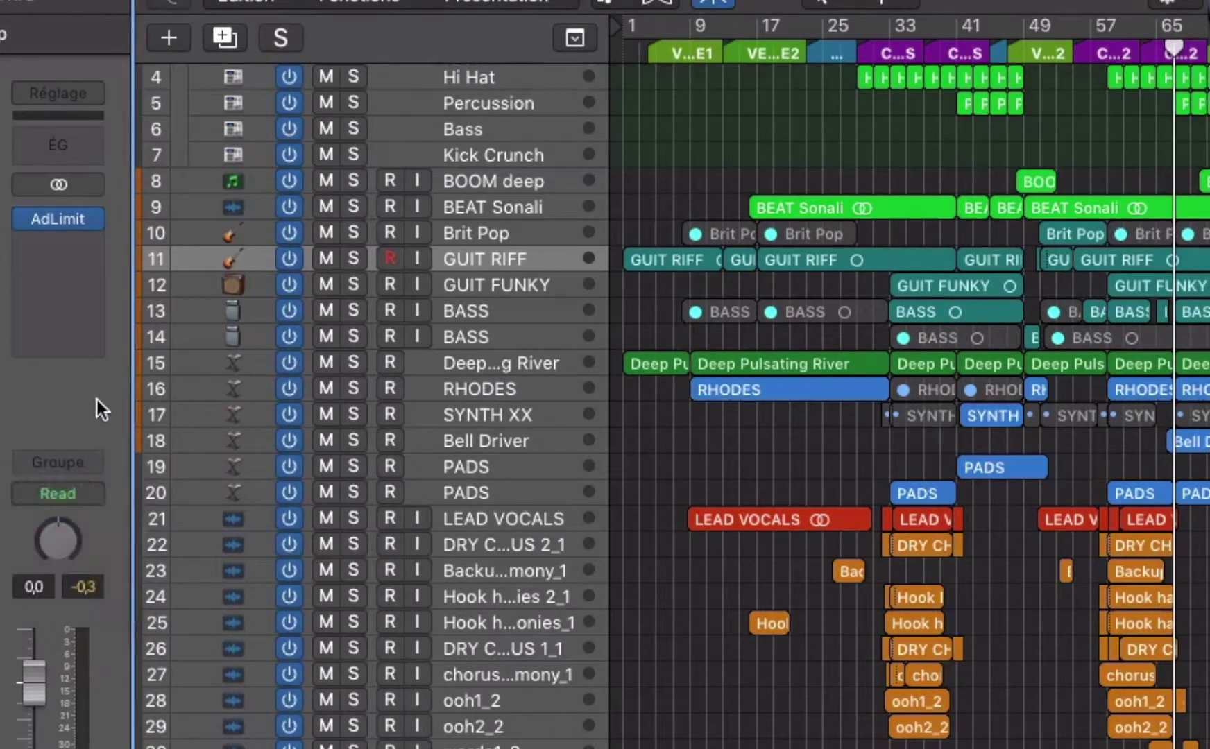
right_click(40, 614)
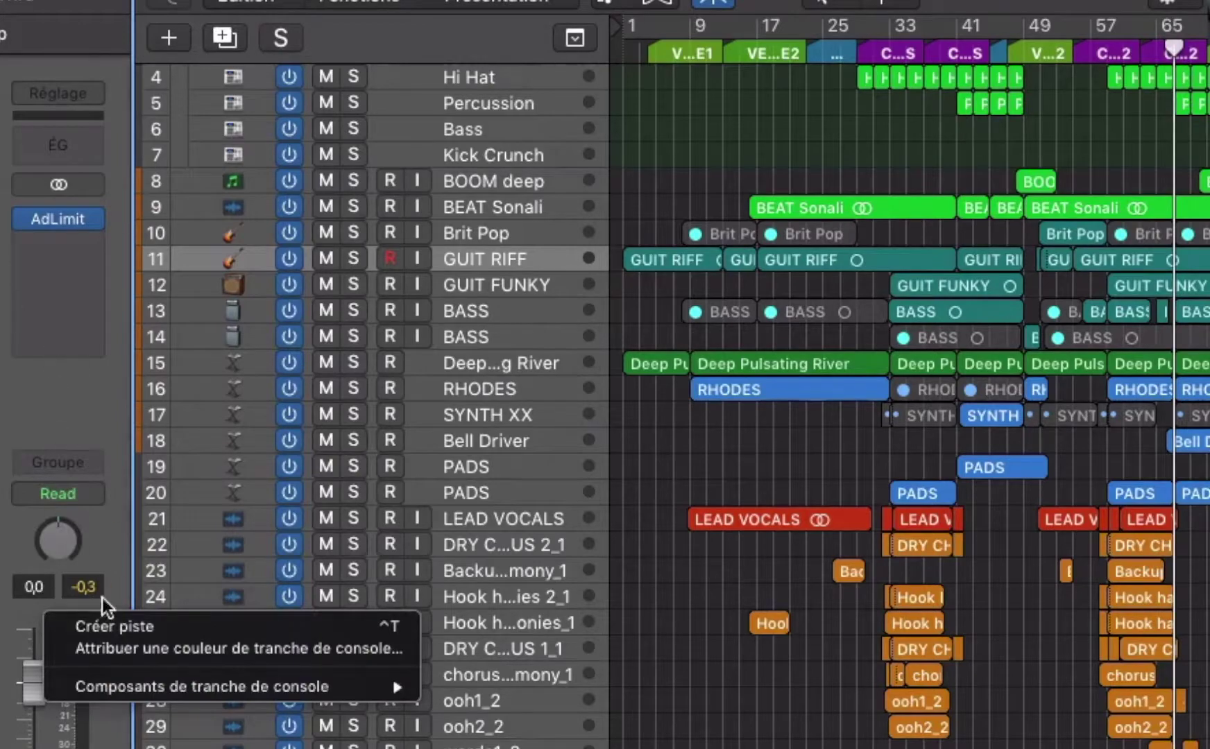
left_click(79, 624)
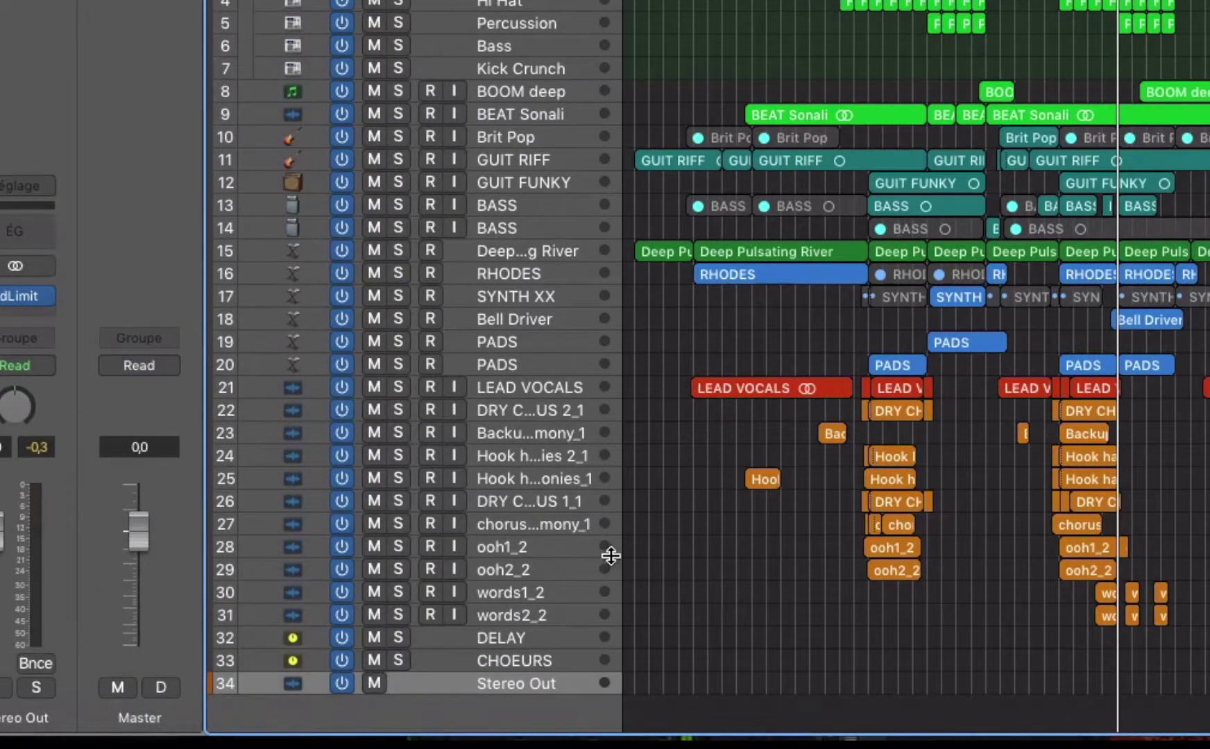
Show the automation lanes and set the Stereo Out track's automation parameter to Volume
key("super+Down")
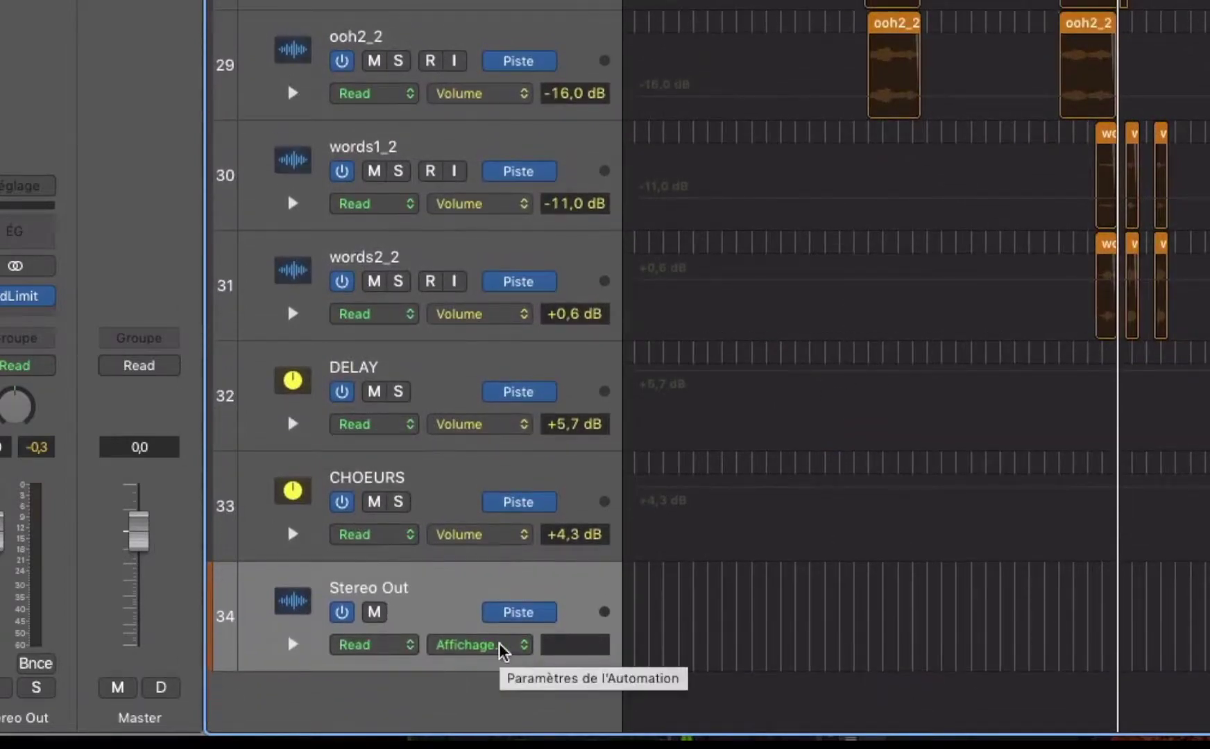
left_click(502, 647)
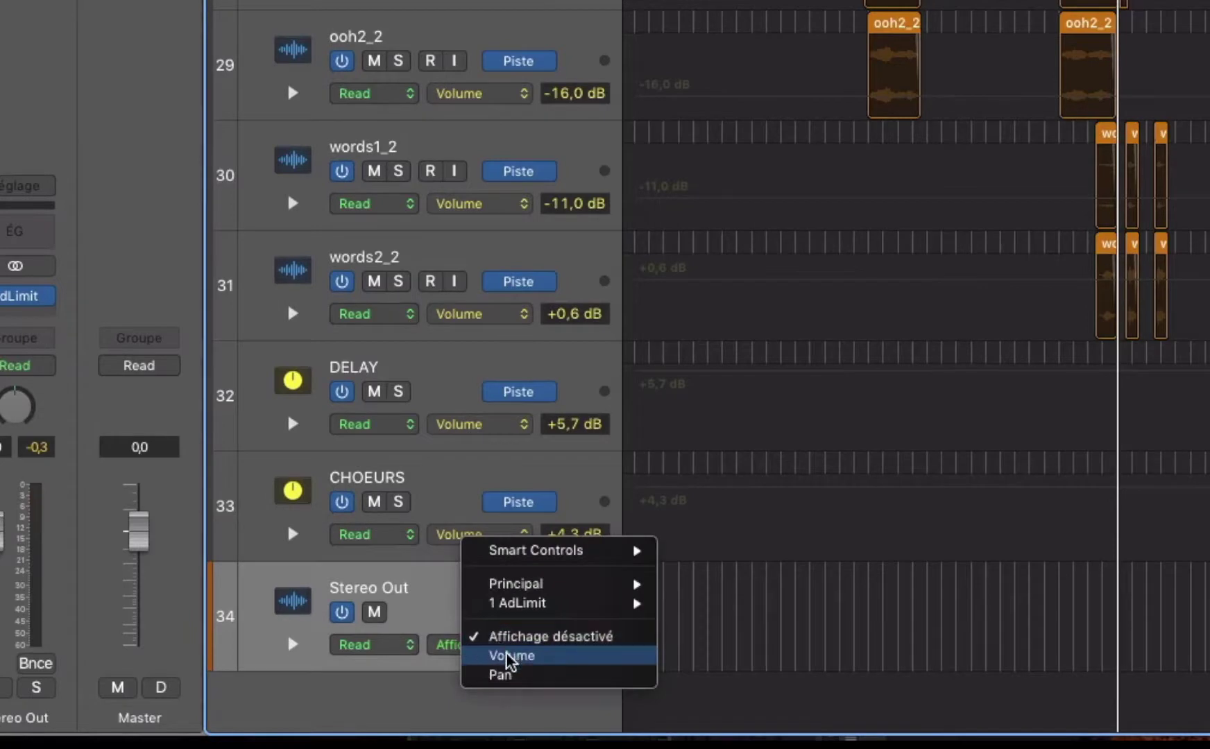
left_click(510, 658)
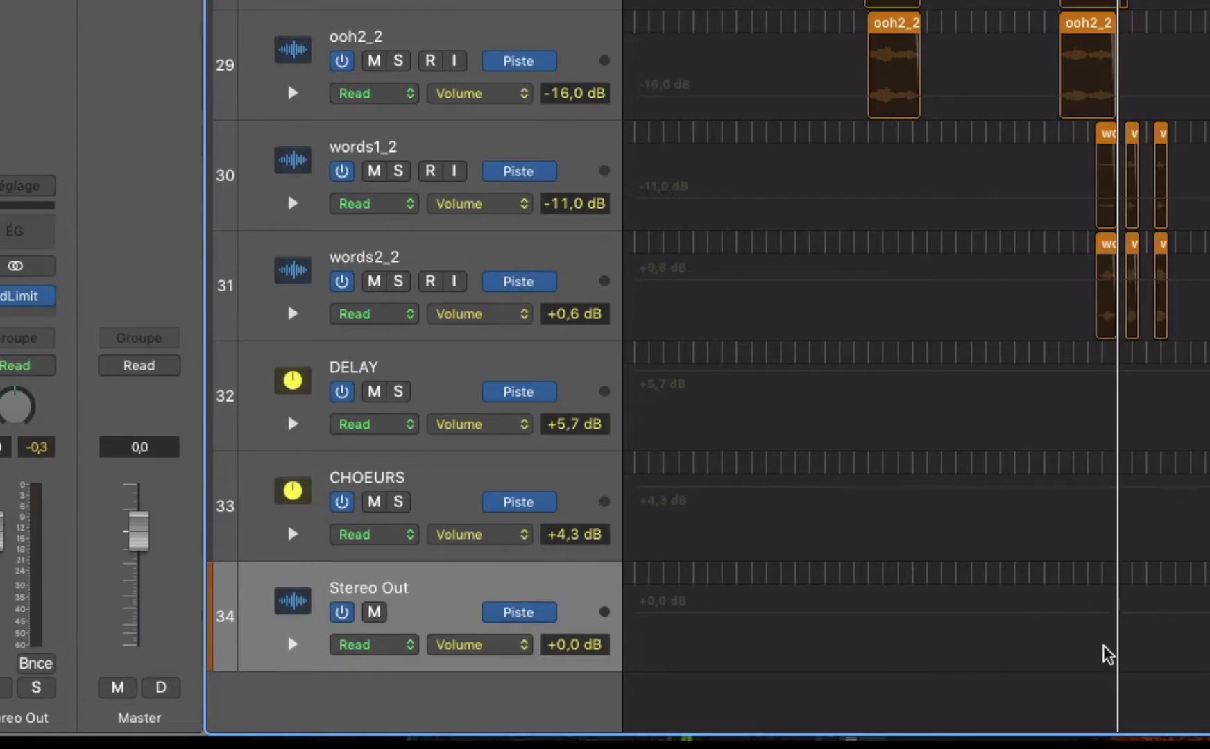
Draw a volume fade-out on the Stereo Out track from +0.0 dB around bar 67 to -∞ around bar 87
left_click(1122, 615)
left_click(1122, 616)
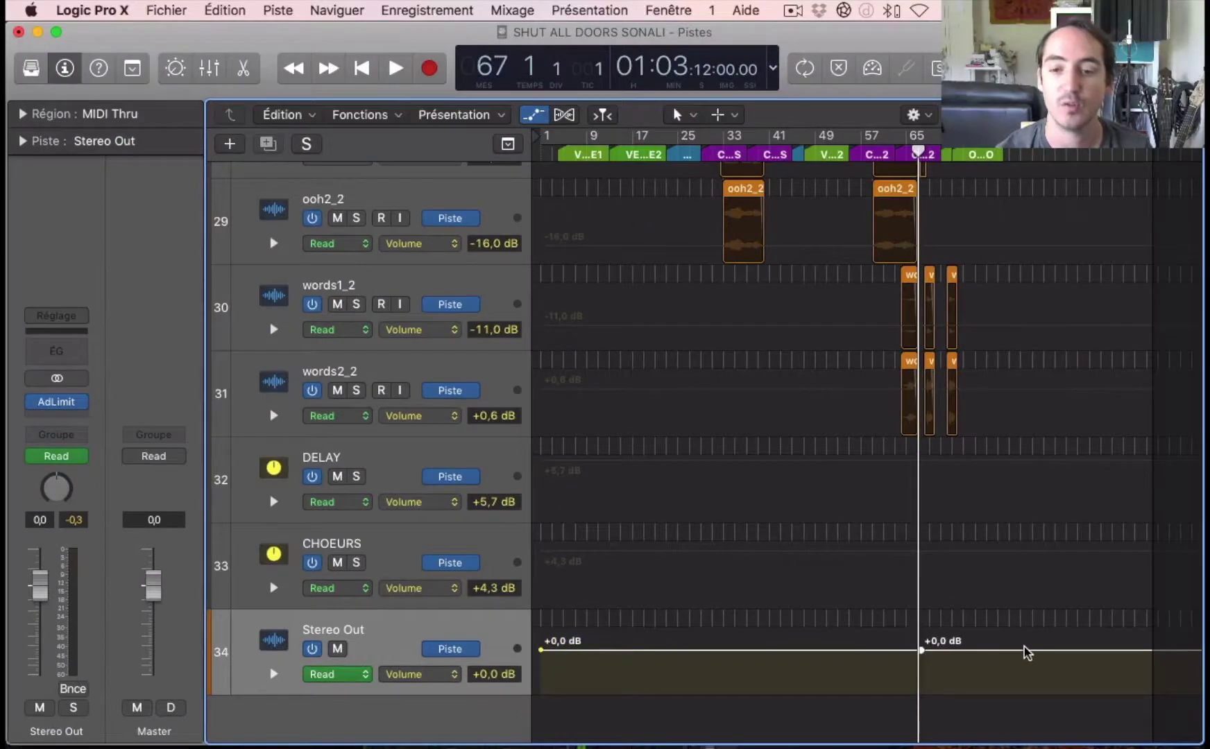
left_click(1035, 650)
left_click_drag(1035, 650, 1036, 692)
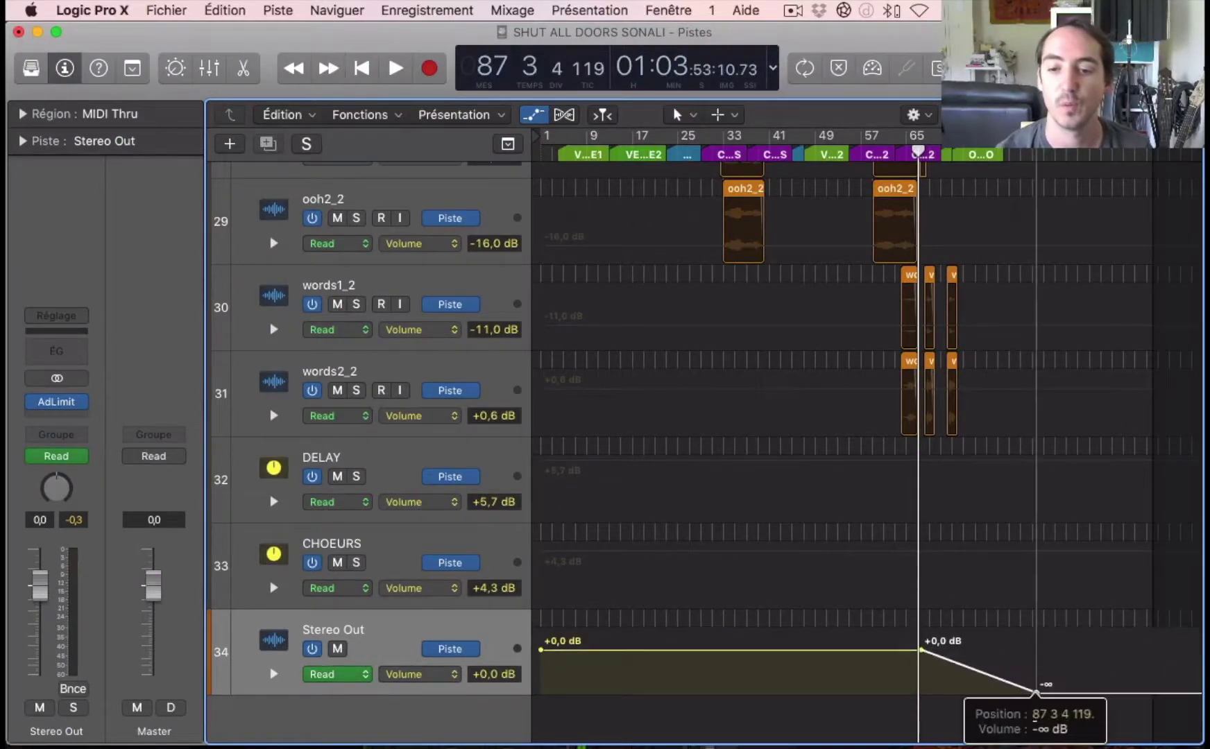
Play the Stereo Out fade-out from around bar 67 and shorten it by moving its -∞ point to about bar 76
mouse_move(916, 149)
left_mouse_down()
mouse_move(1049, 149)
mouse_move(844, 161)
mouse_move(895, 161)
left_mouse_up()
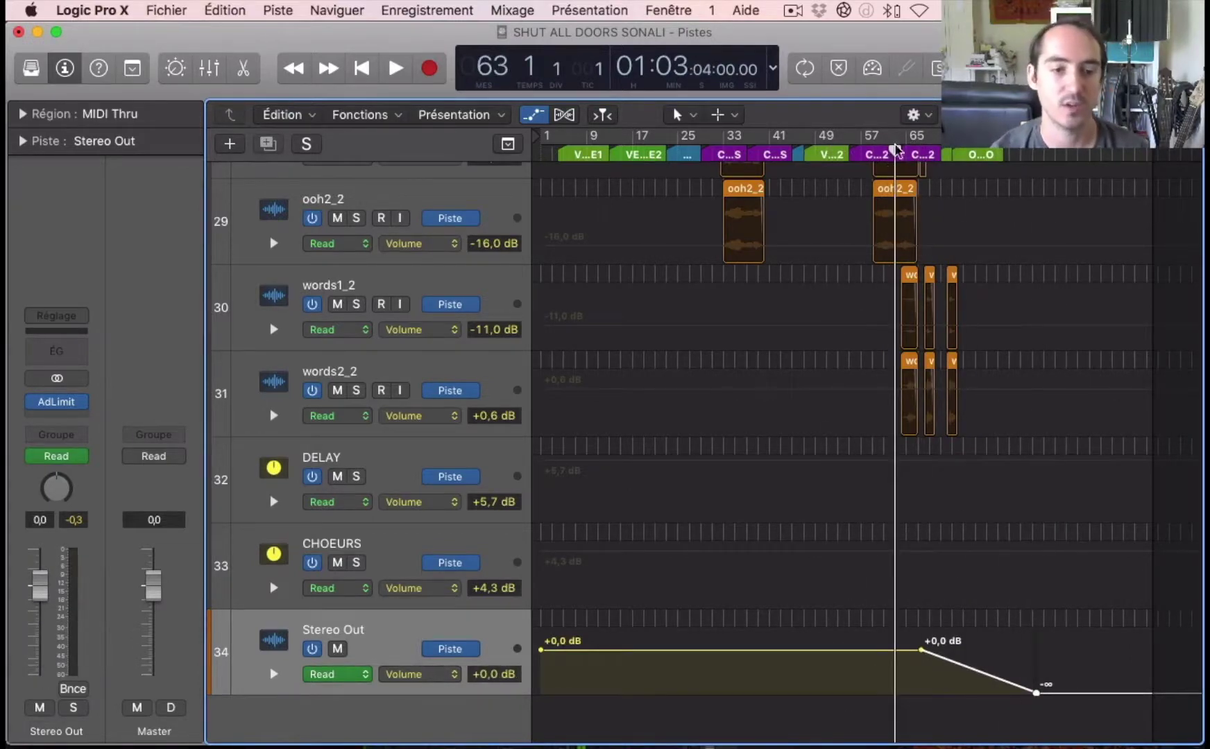
left_click_drag(894, 153, 923, 174)
key("space")
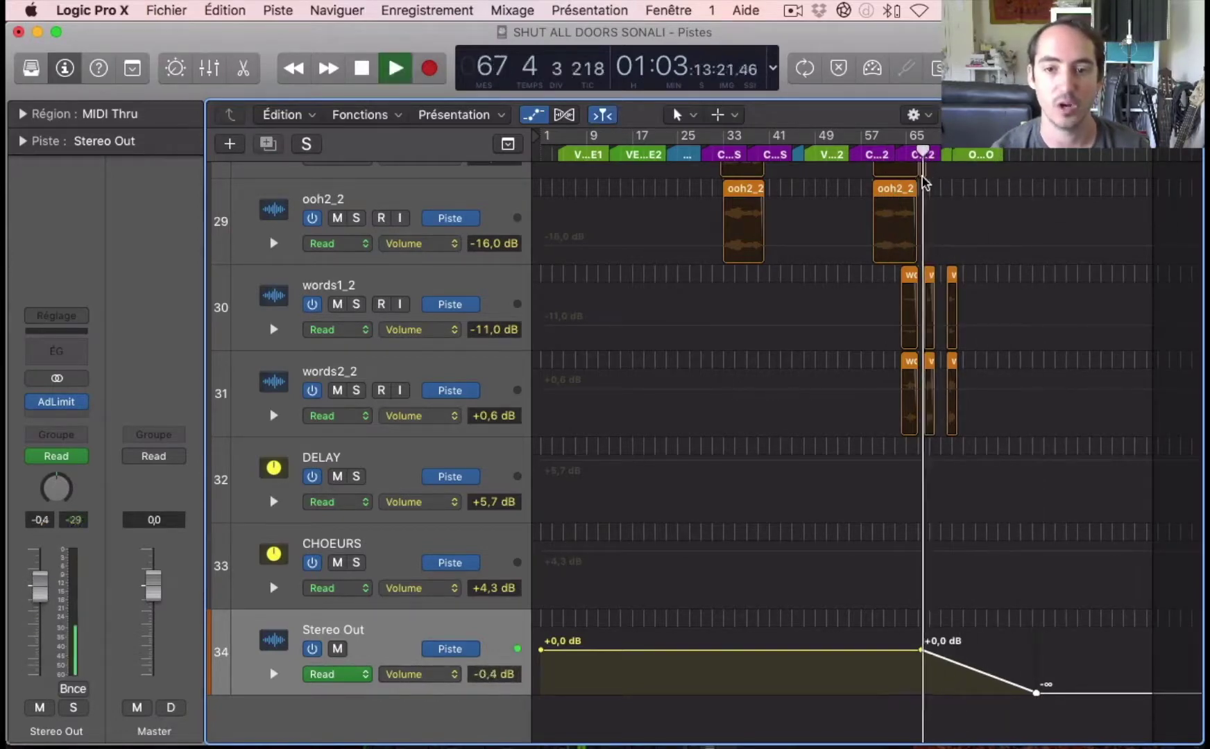
left_click_drag(1036, 692, 968, 692)
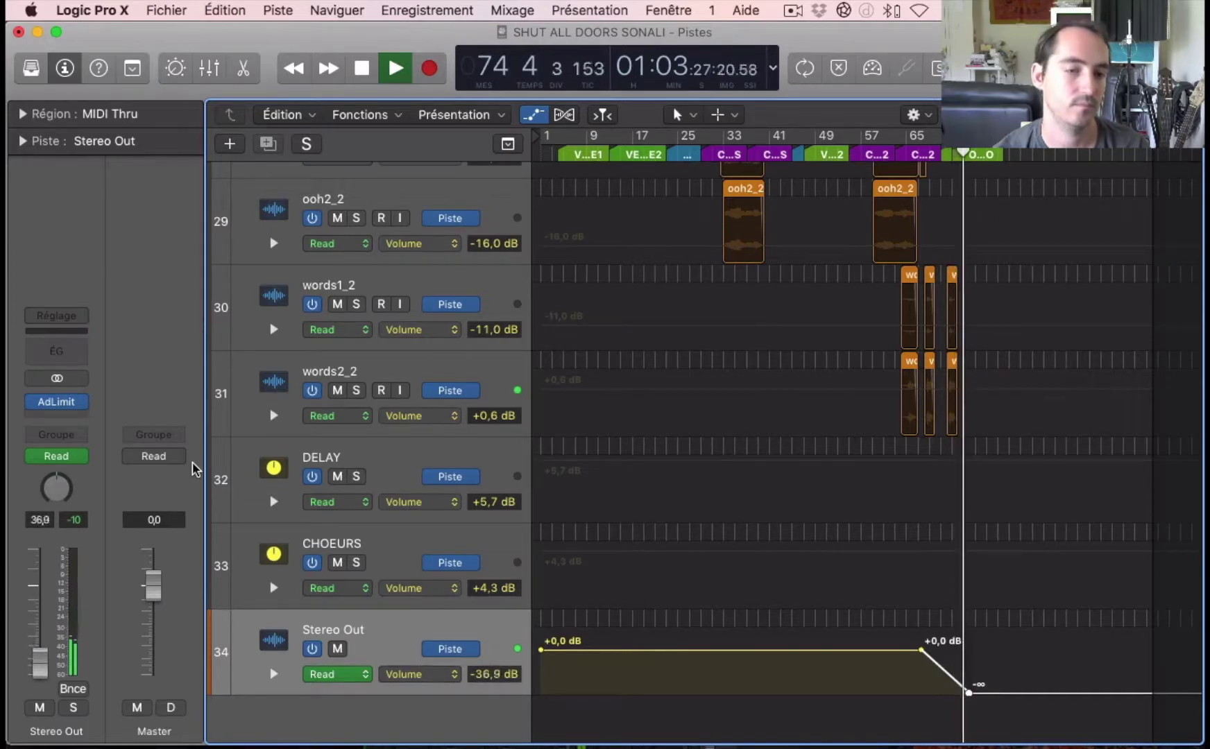
key("space")
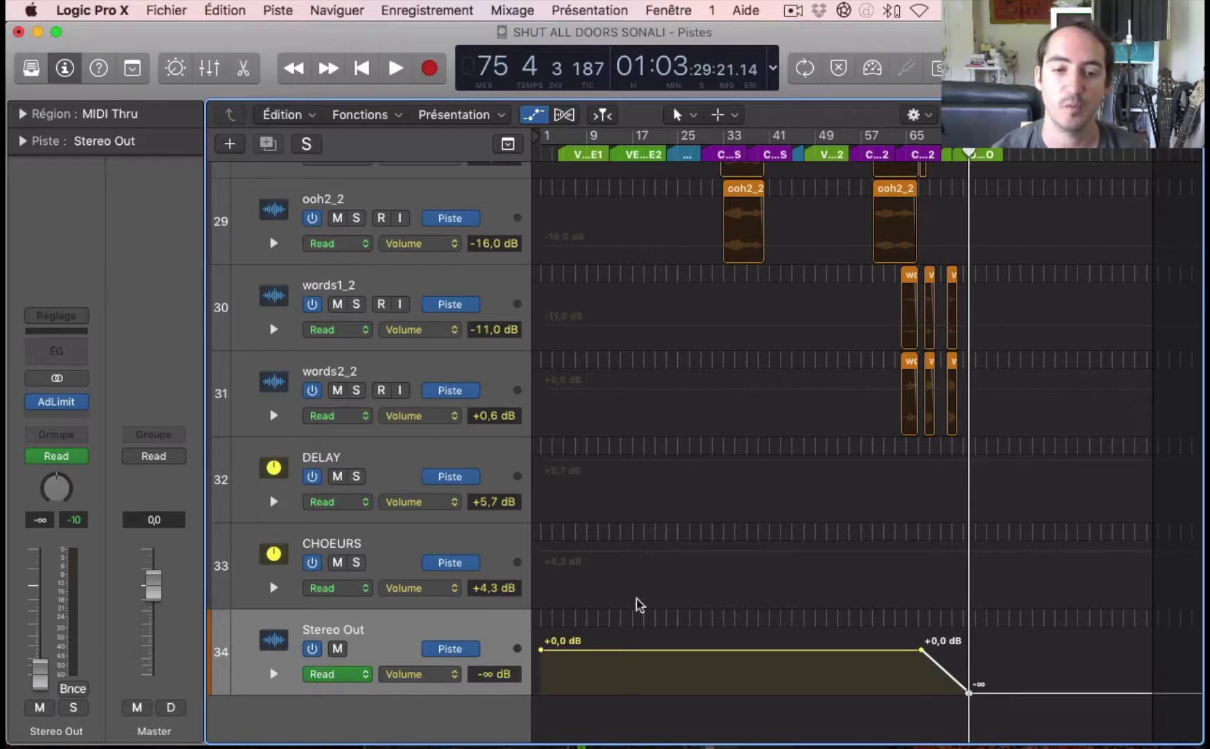
Add a volume fade-in on the Stereo Out track from -∞ dB at the song's start to +0.0 dB around bar 7
left_click(574, 650)
left_click(582, 650)
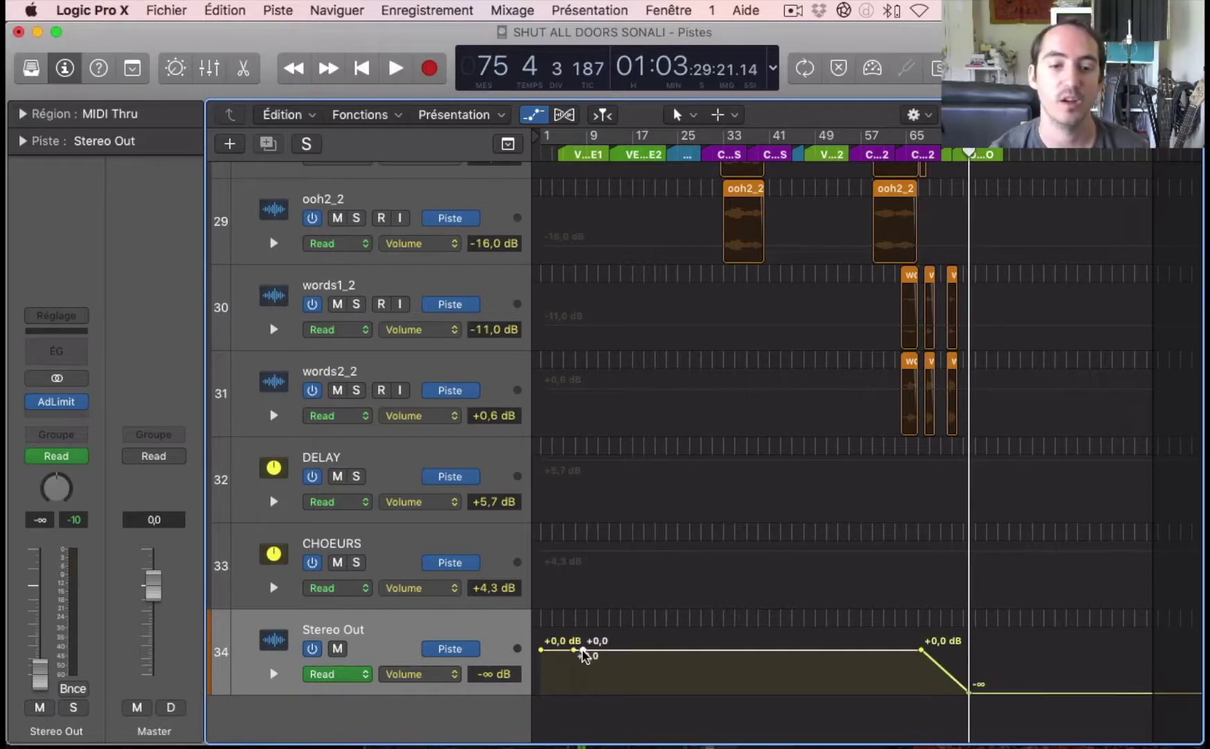
left_click_drag(541, 652, 540, 725)
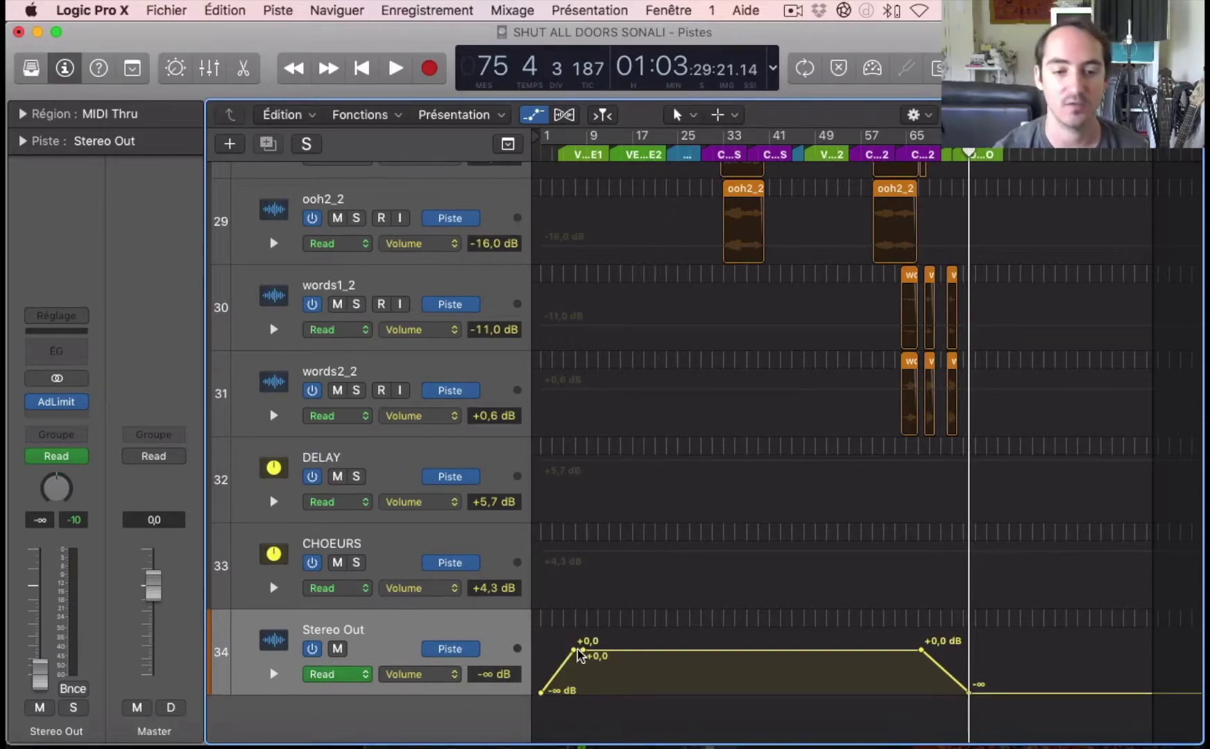
Look over the automation lanes of the tracks above Stereo Out
scroll(550, 572, "up", 5)
scroll(550, 575, "down", 5)
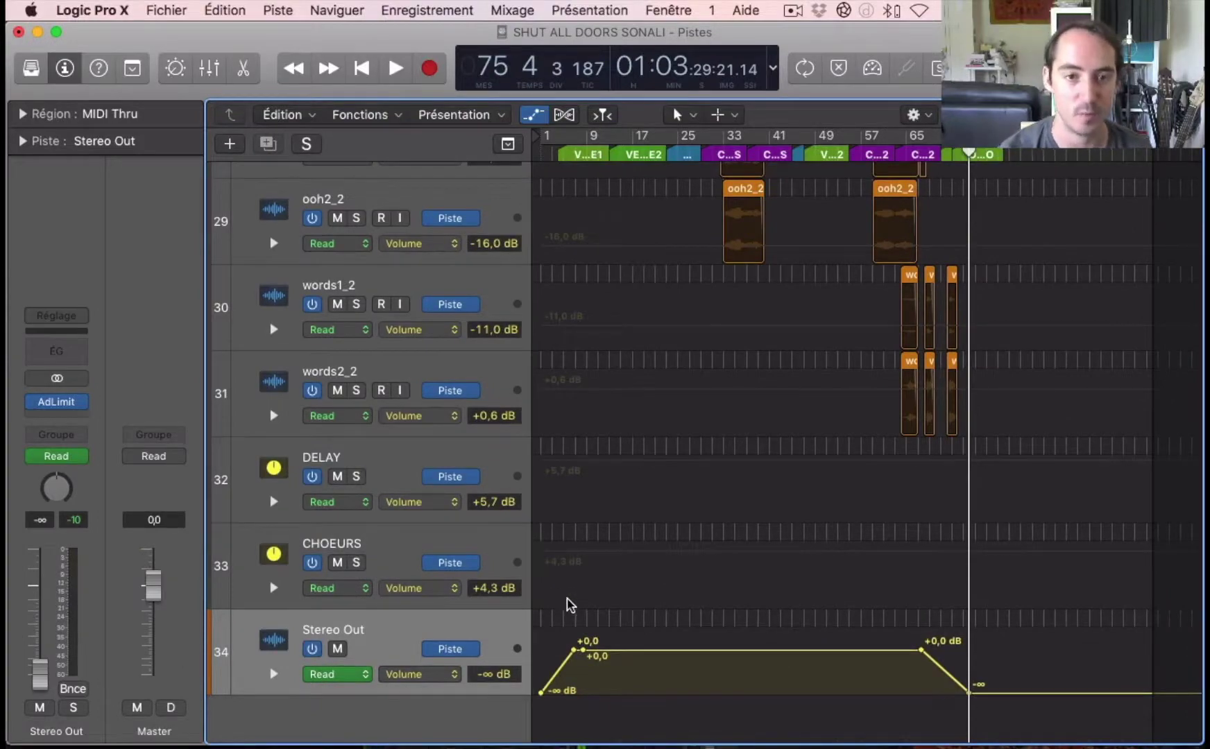
scroll(567, 603, "up", 6)
scroll(560, 347, "down", 7)
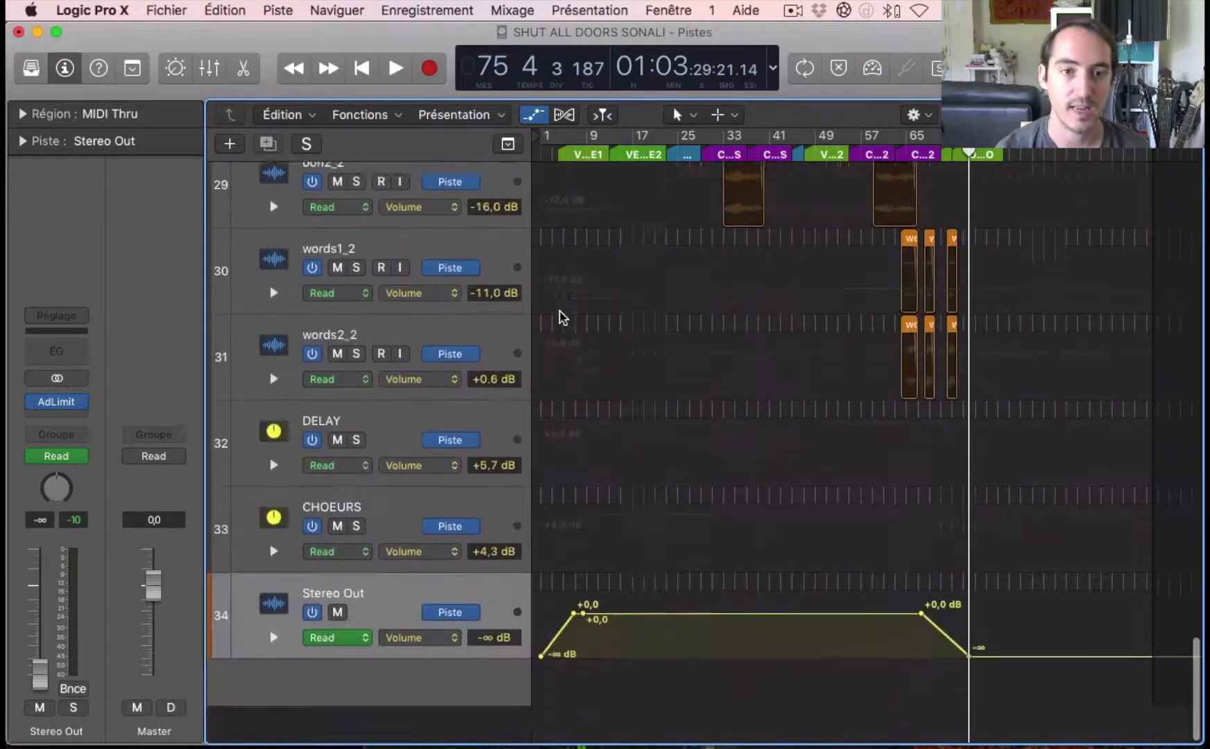
scroll(561, 317, "up", 5)
scroll(562, 318, "up", 3)
scroll(562, 319, "down", 6)
scroll(965, 589, "up", 2)
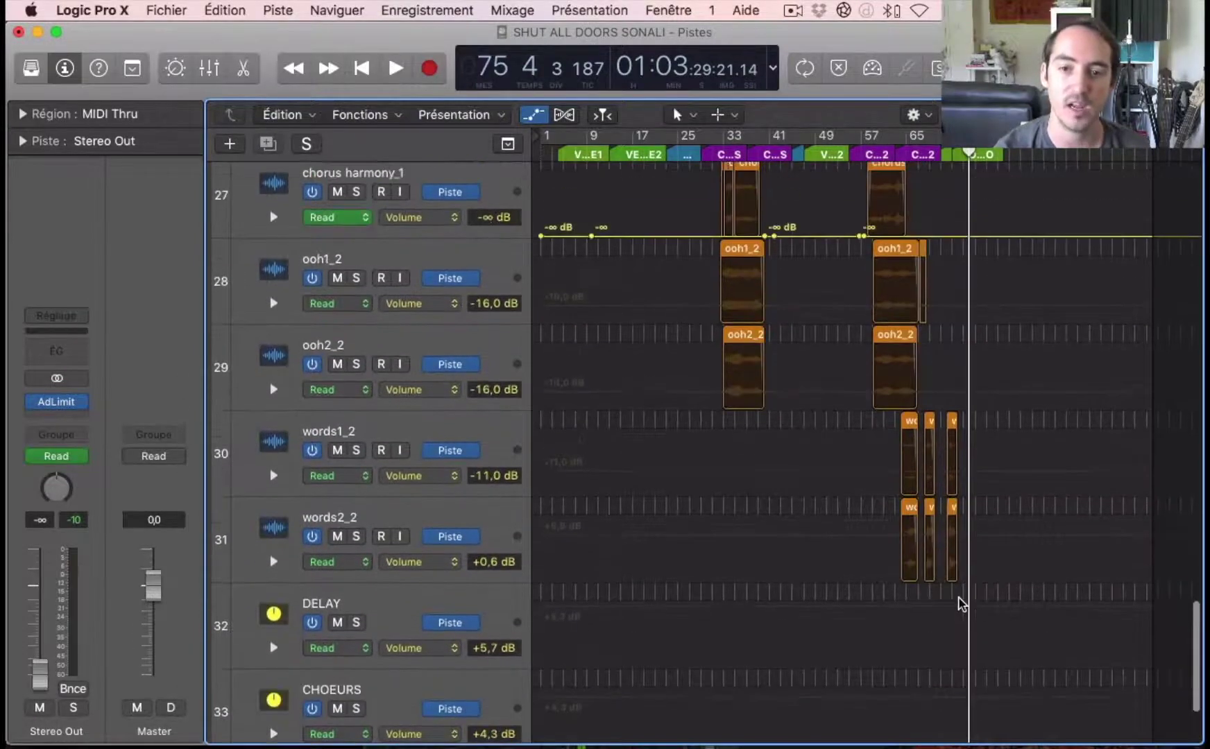
scroll(960, 603, "down", 2)
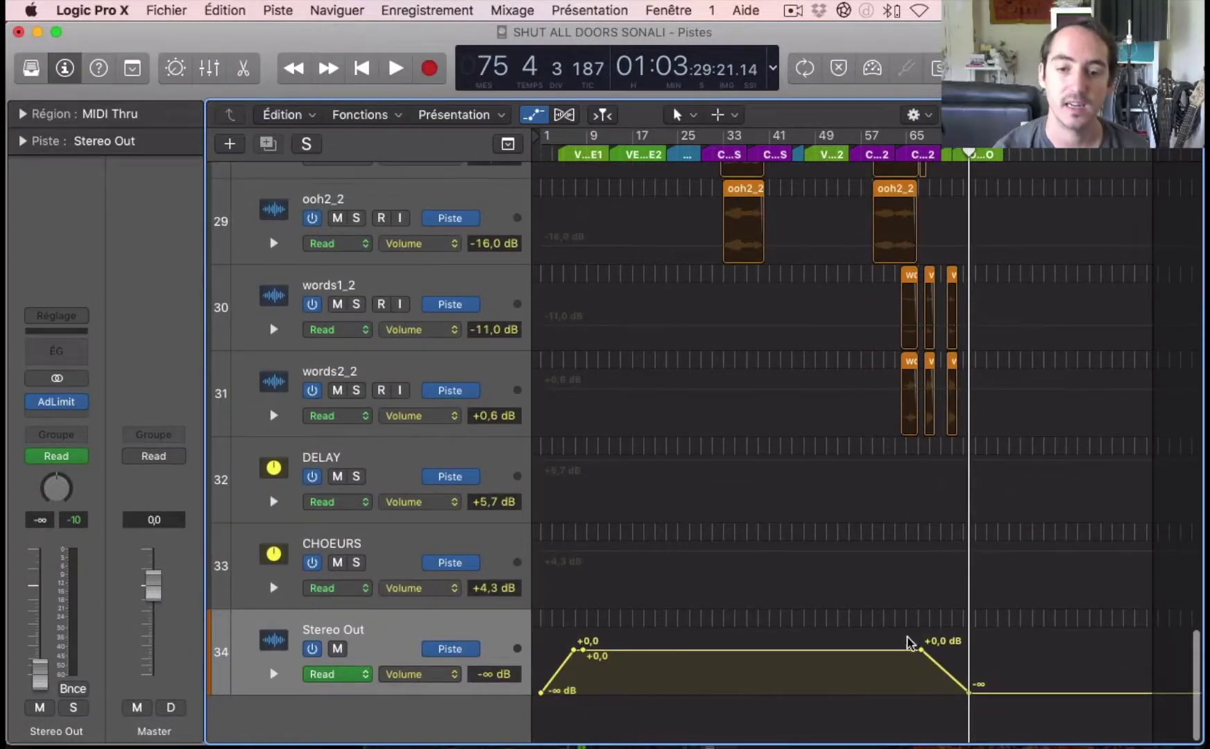
Remove the Stereo Out fade-in by returning its starting volume to +0.0 dB, and place the playhead at bar 68
left_click_drag(571, 656, 607, 663)
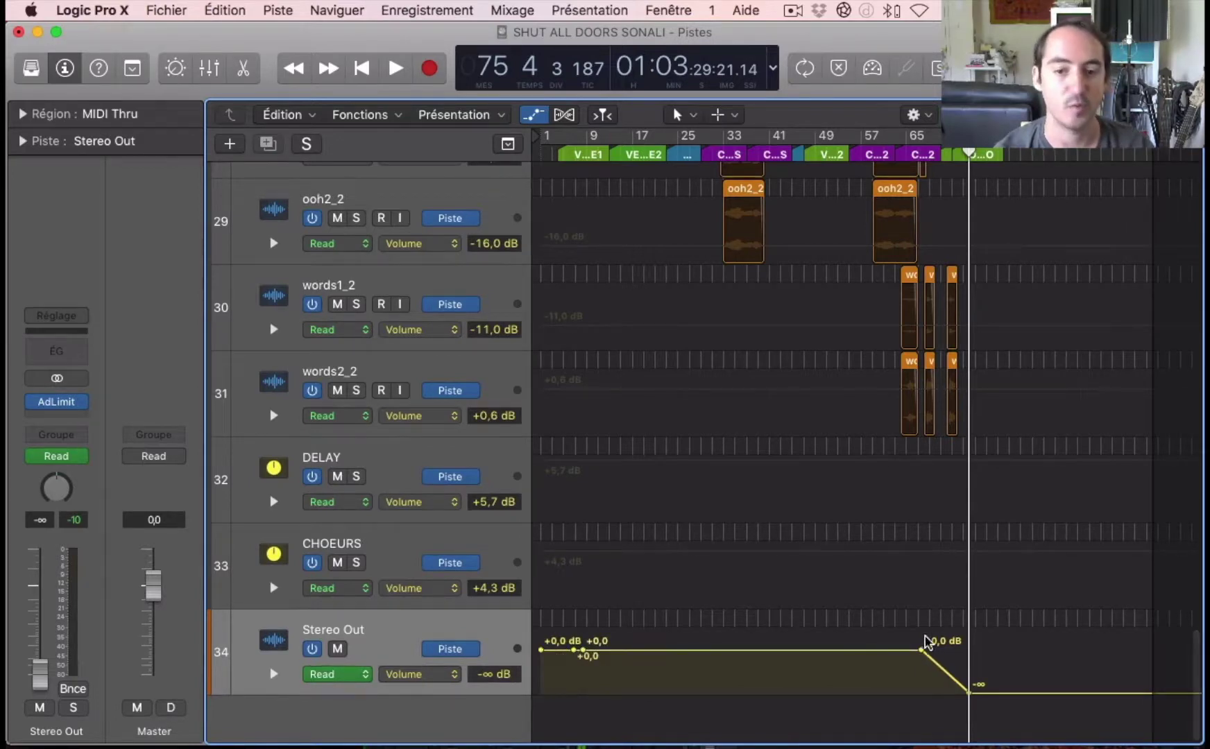
scroll(919, 650, "up", 1)
scroll(924, 656, "down", 1)
scroll(920, 653, "up", 6)
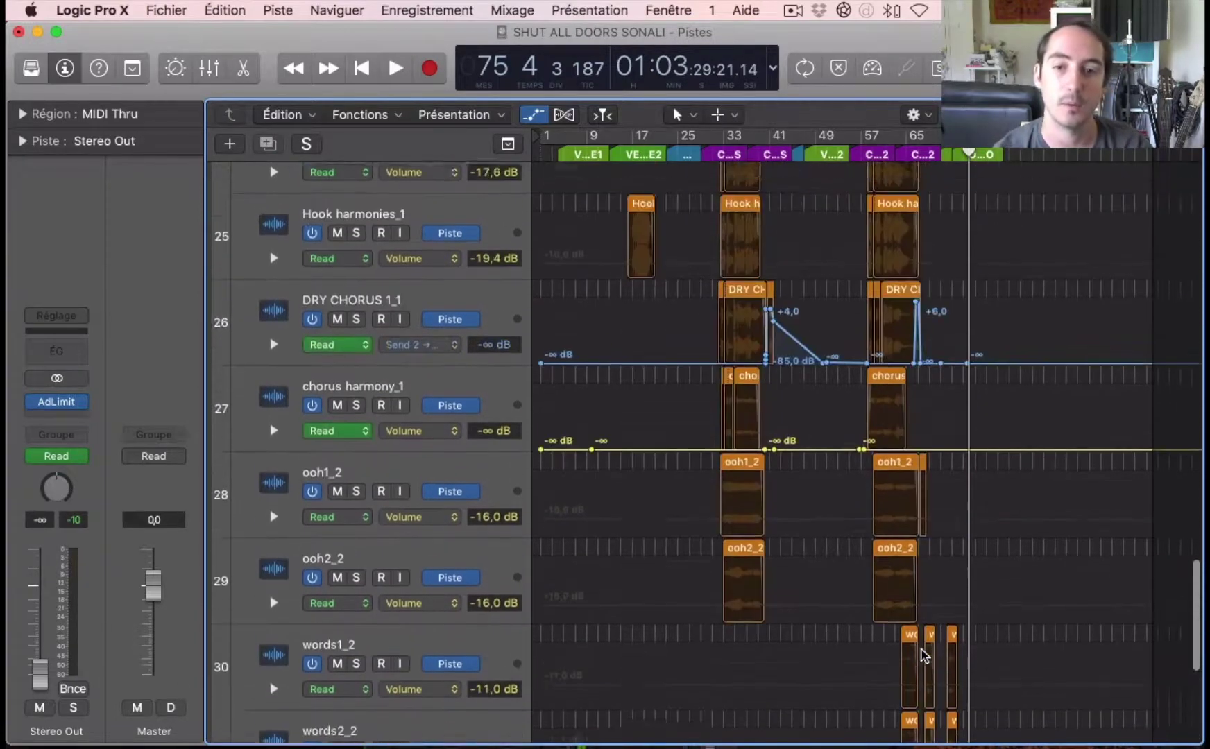
scroll(920, 651, "down", 4)
scroll(924, 655, "down", 1)
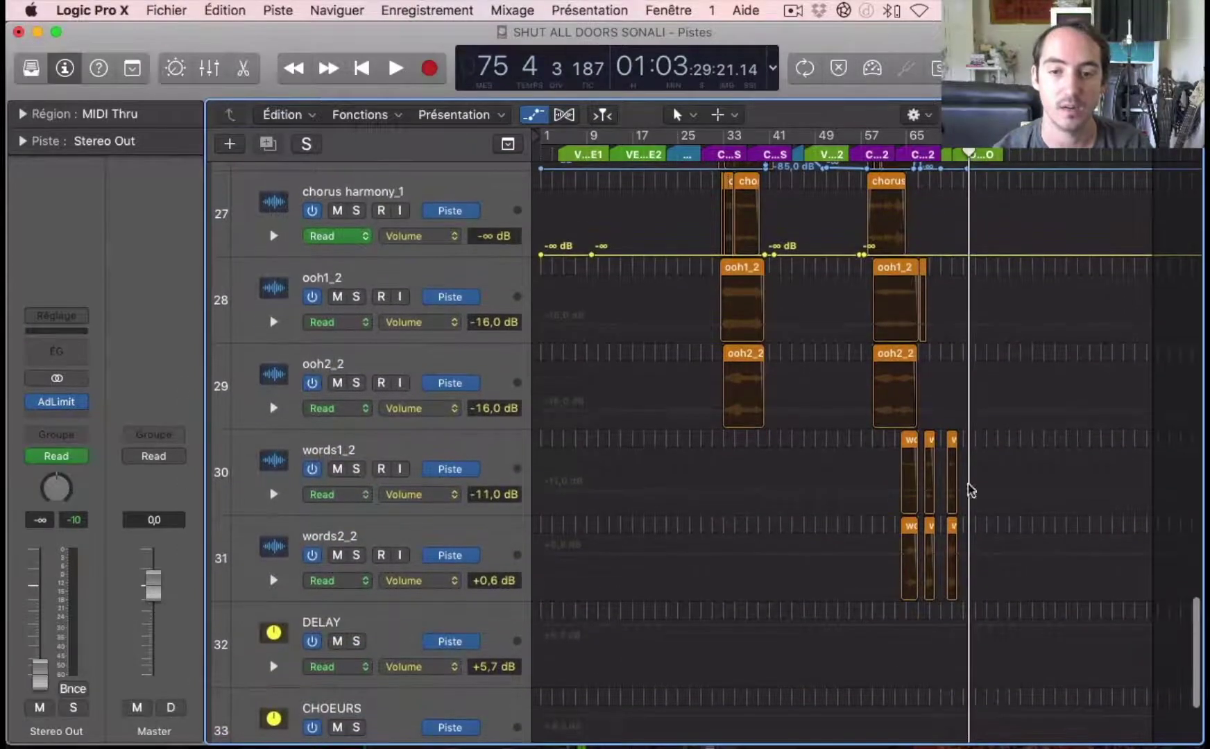
left_click(923, 152)
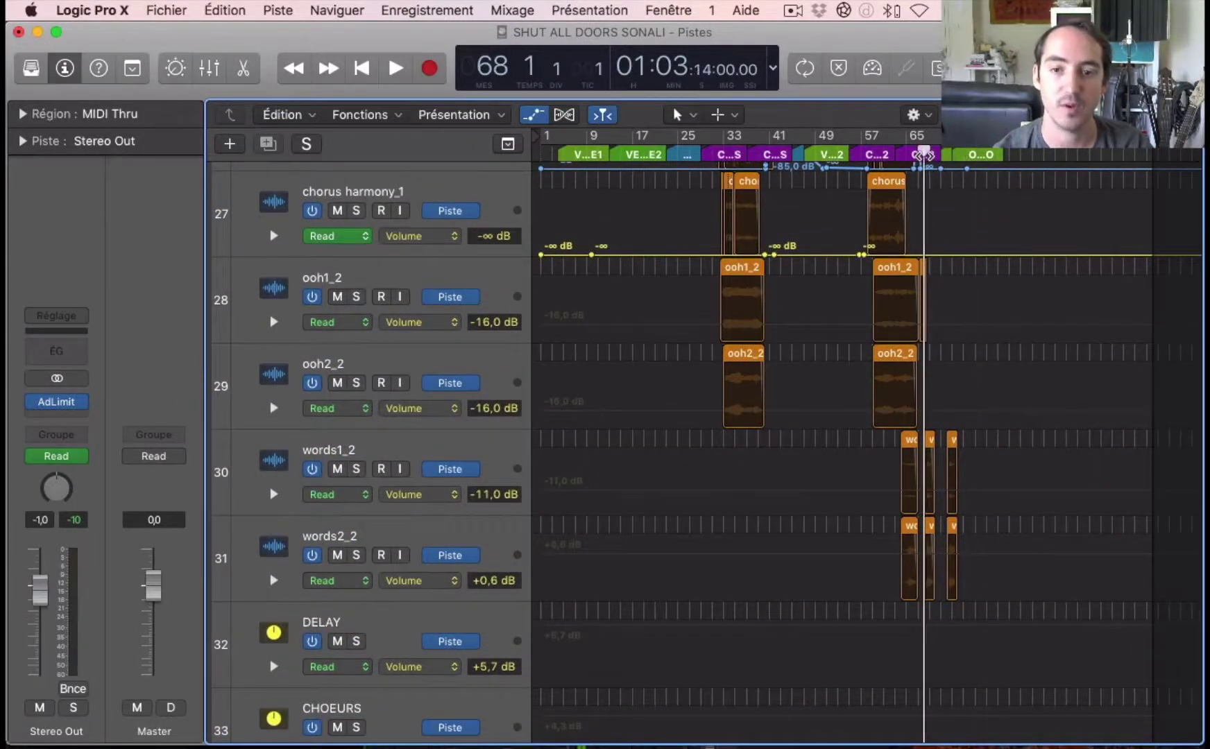
Play the song from bar 68 to about bar 70 to check the Stereo Out fade-out
key("space")
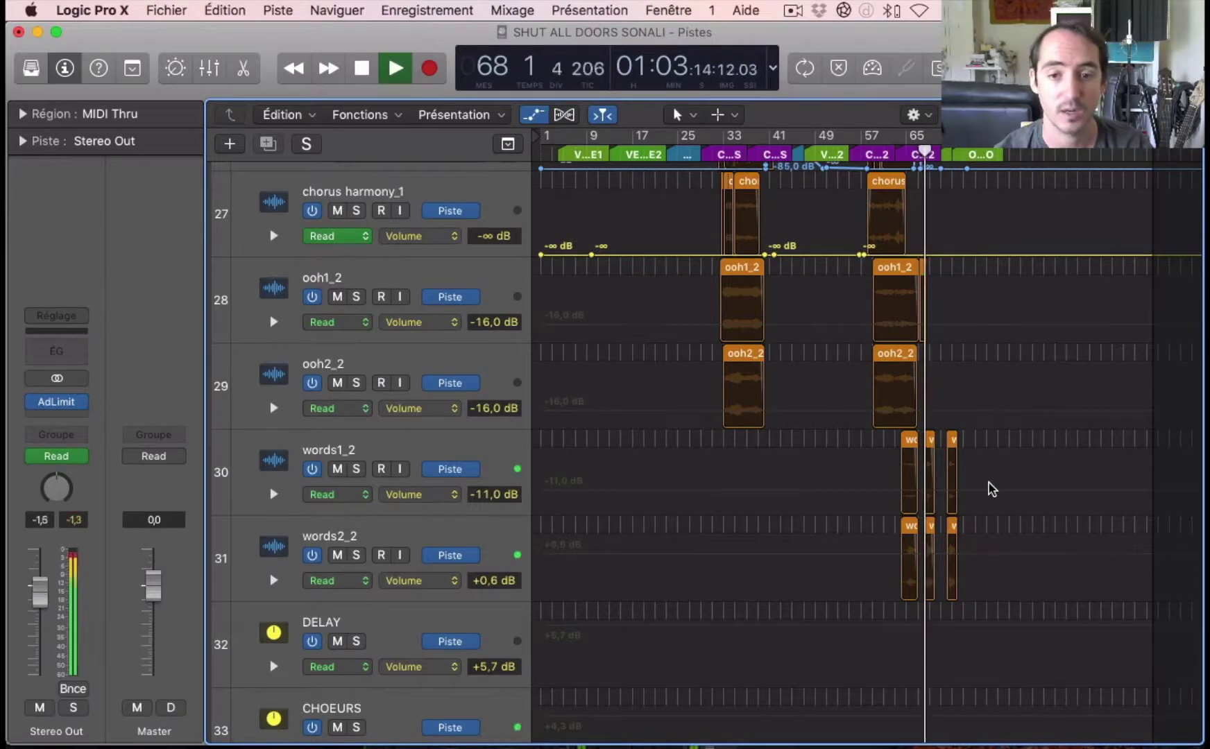
scroll(962, 541, "down", 5)
scroll(956, 559, "up", 1)
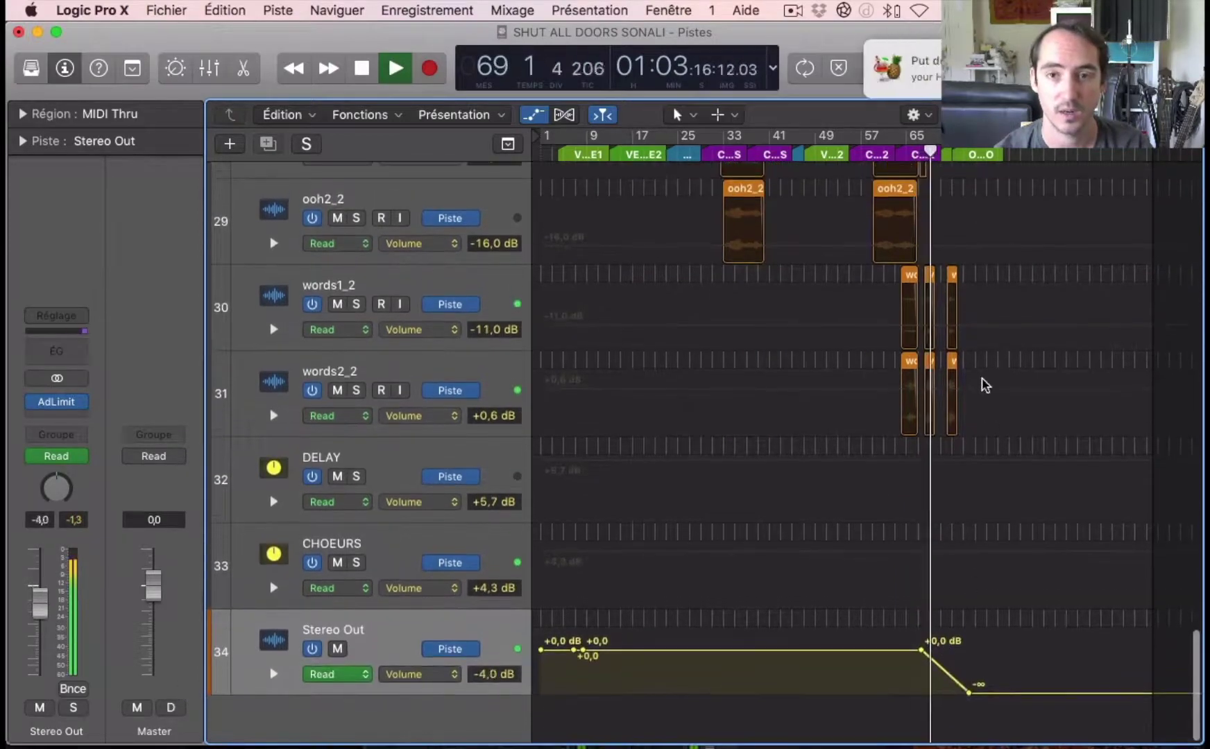
key("space")
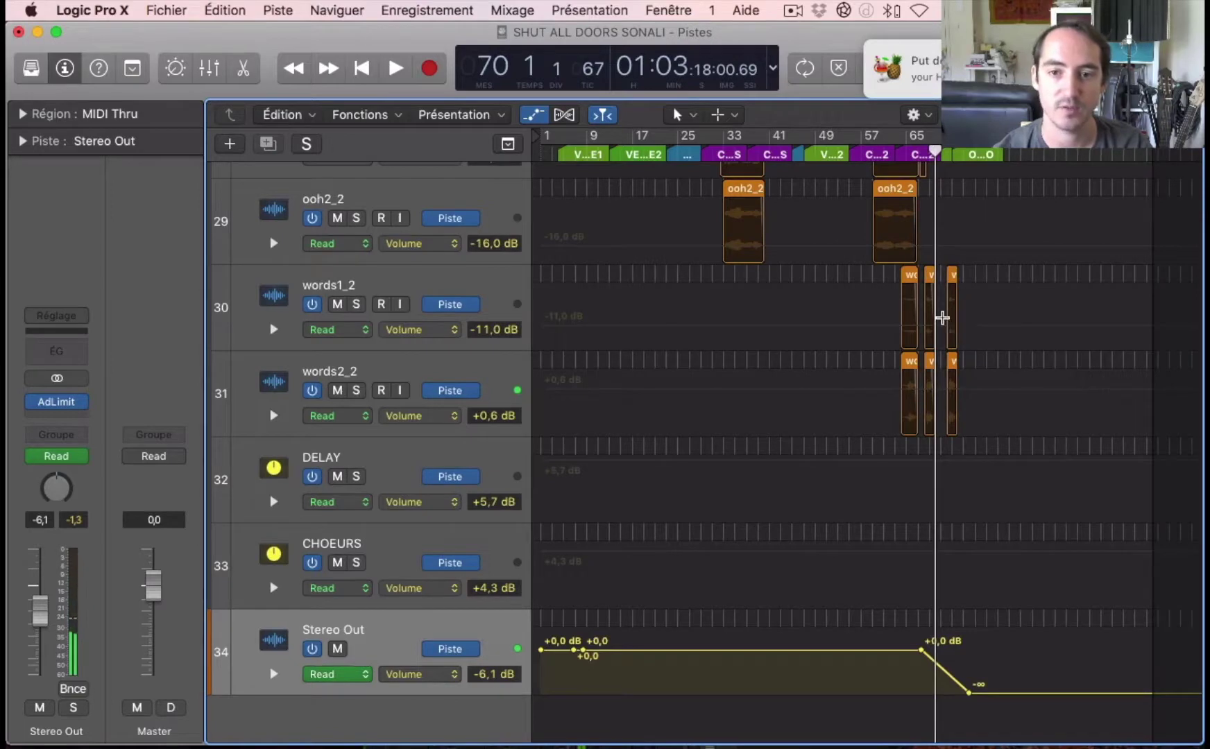
Draw a triangular volume boost on words1_2, rising from -11.0 dB at about bar 71, peaking near bar 75 and returning to -11.0 dB around bar 79
left_click_drag(944, 320, 1001, 321)
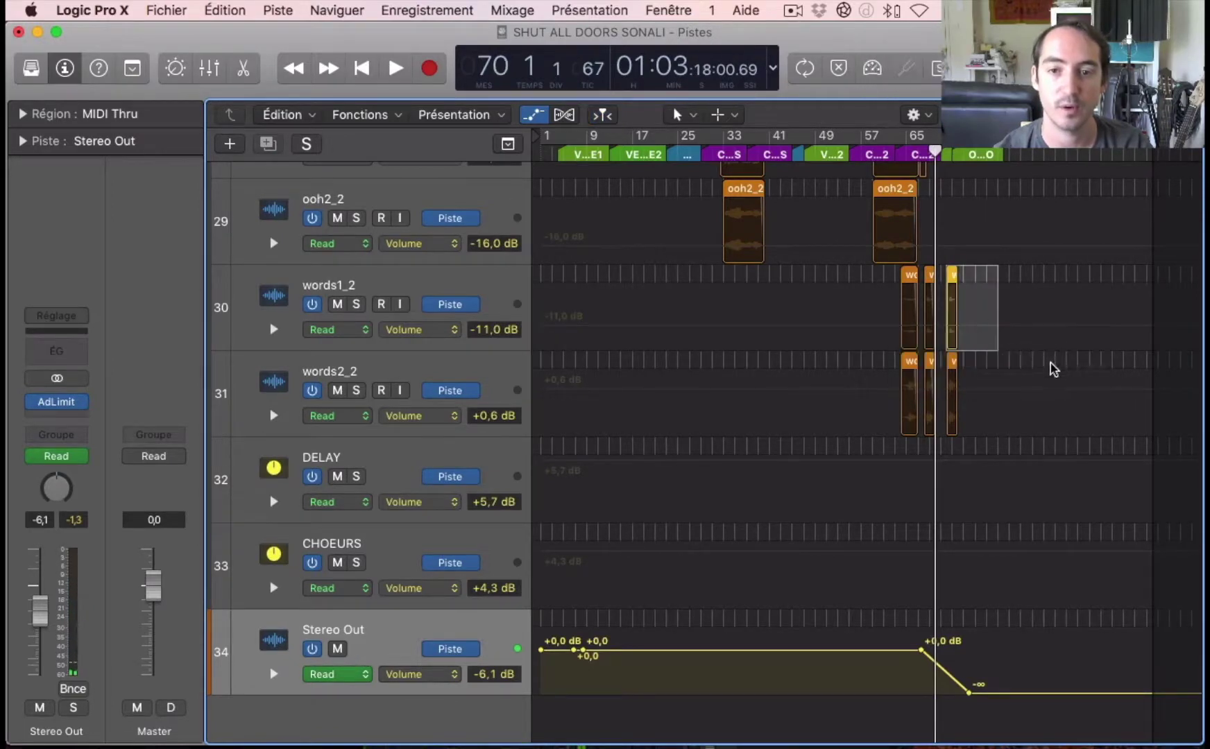
left_click(1045, 362)
left_click(941, 325)
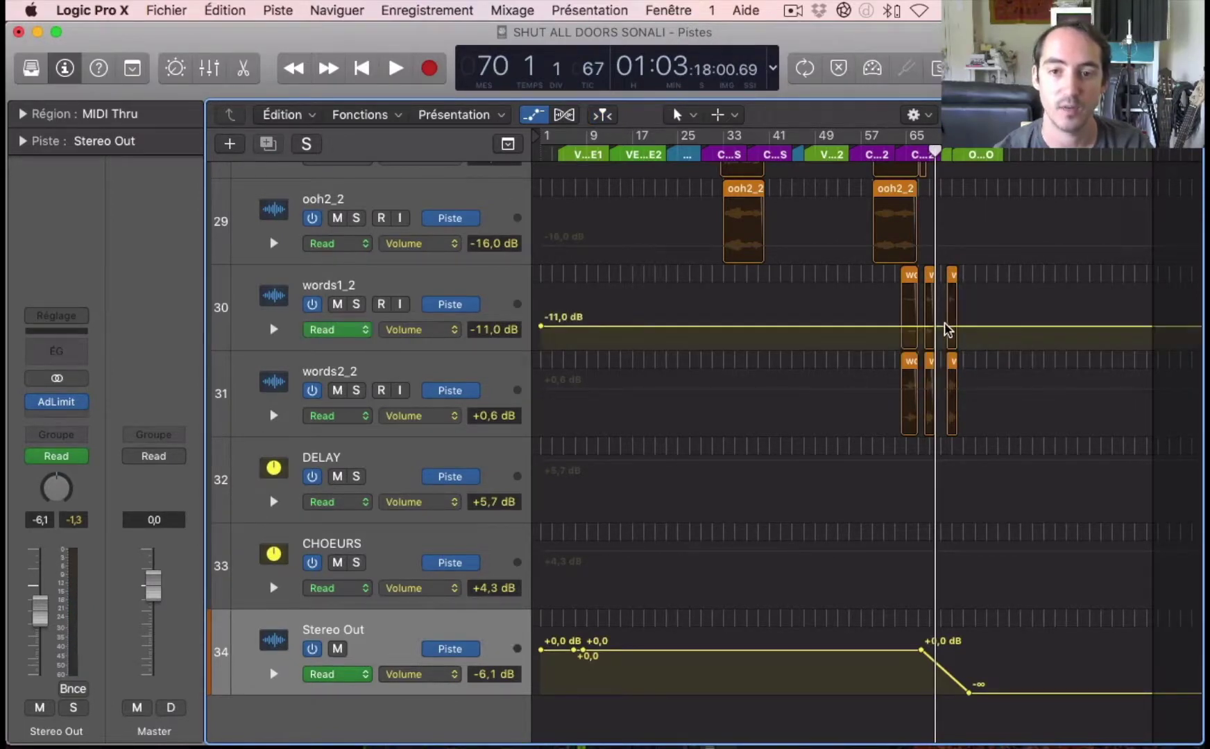
left_click(975, 327)
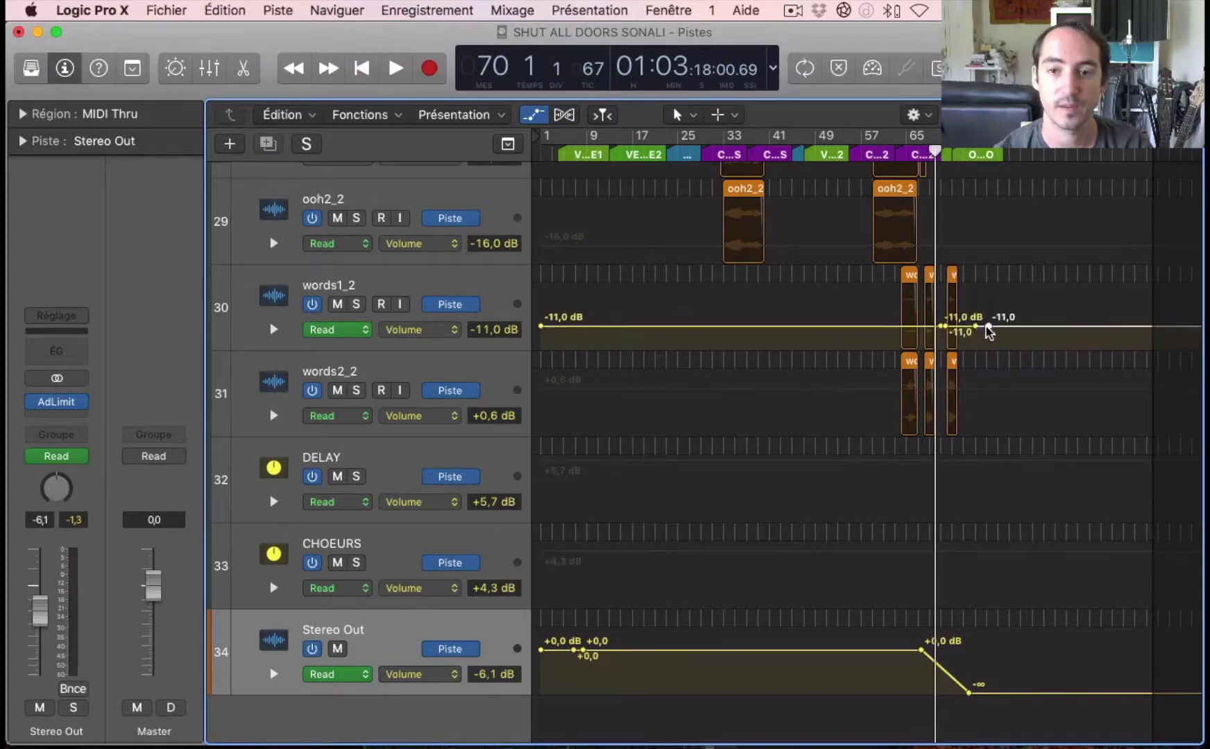
left_click_drag(977, 329, 964, 290)
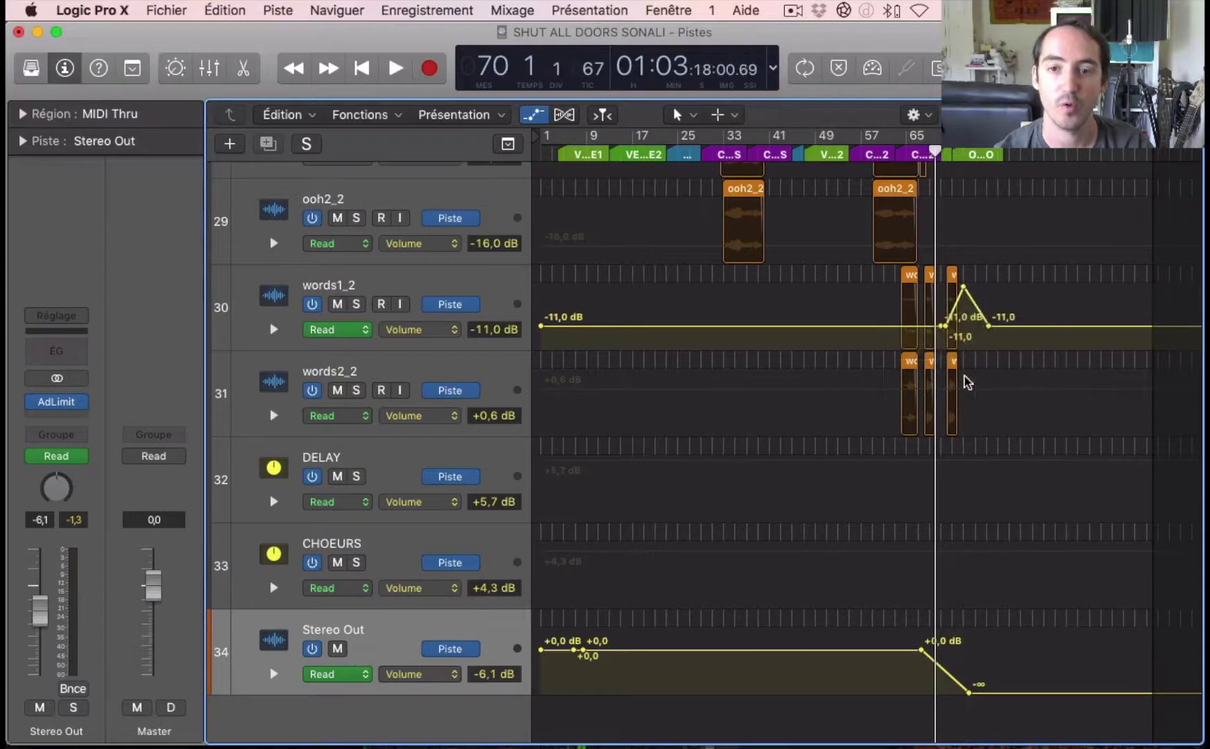
Add a volume rise on words2_2 from +0.6 dB at about bar 71 to +5.8 dB around bar 72
left_click(947, 394)
left_click(946, 389)
left_click_drag(941, 390, 969, 374)
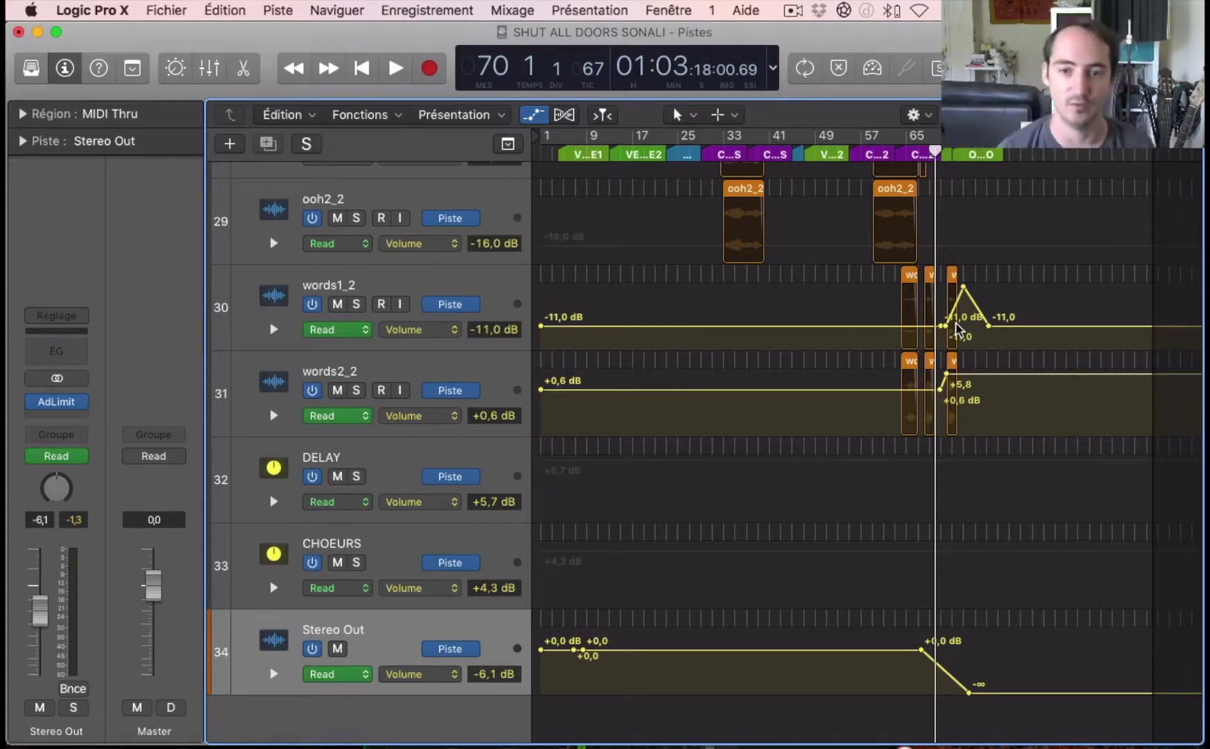
Play from bar 70 to about bar 74 to hear the words1_2 and words2_2 volume rises during the global fade-out
key("space")
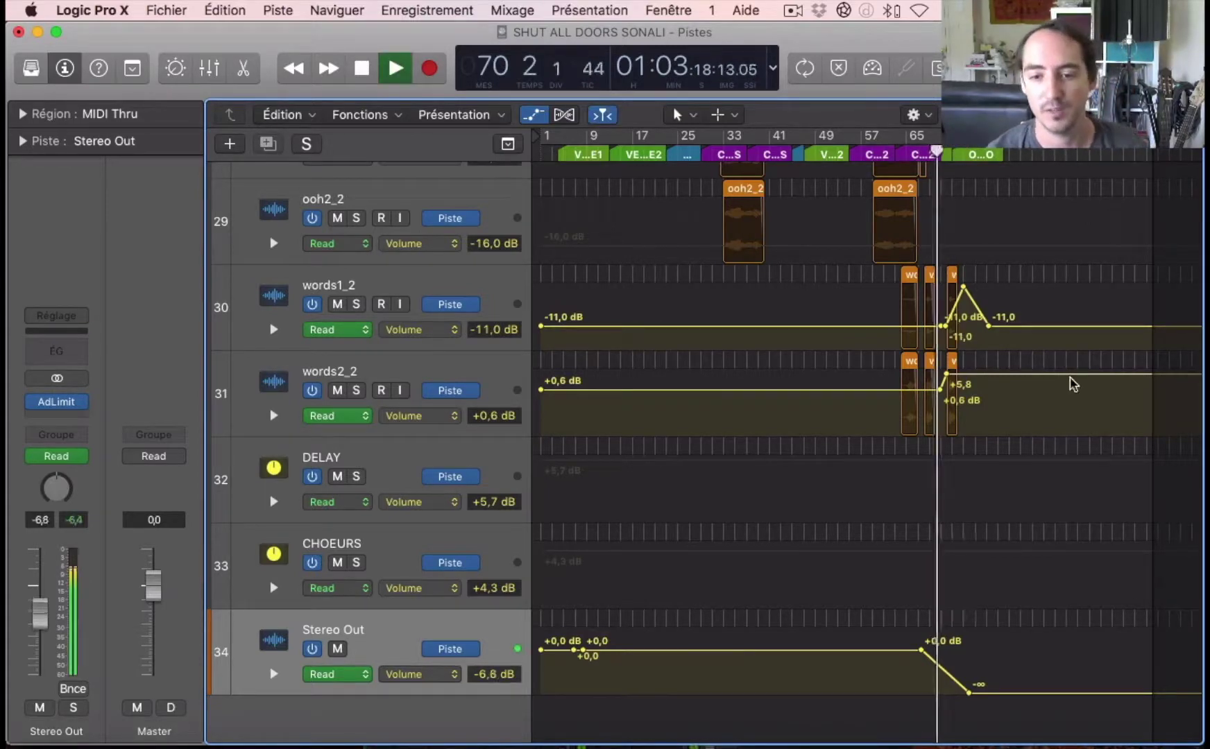
key("super+Right")
key("super+Right")
key("super+Right")
key("super+Right")
key("super+Left")
key("super+Left")
key("super+Left")
key("super+Left")
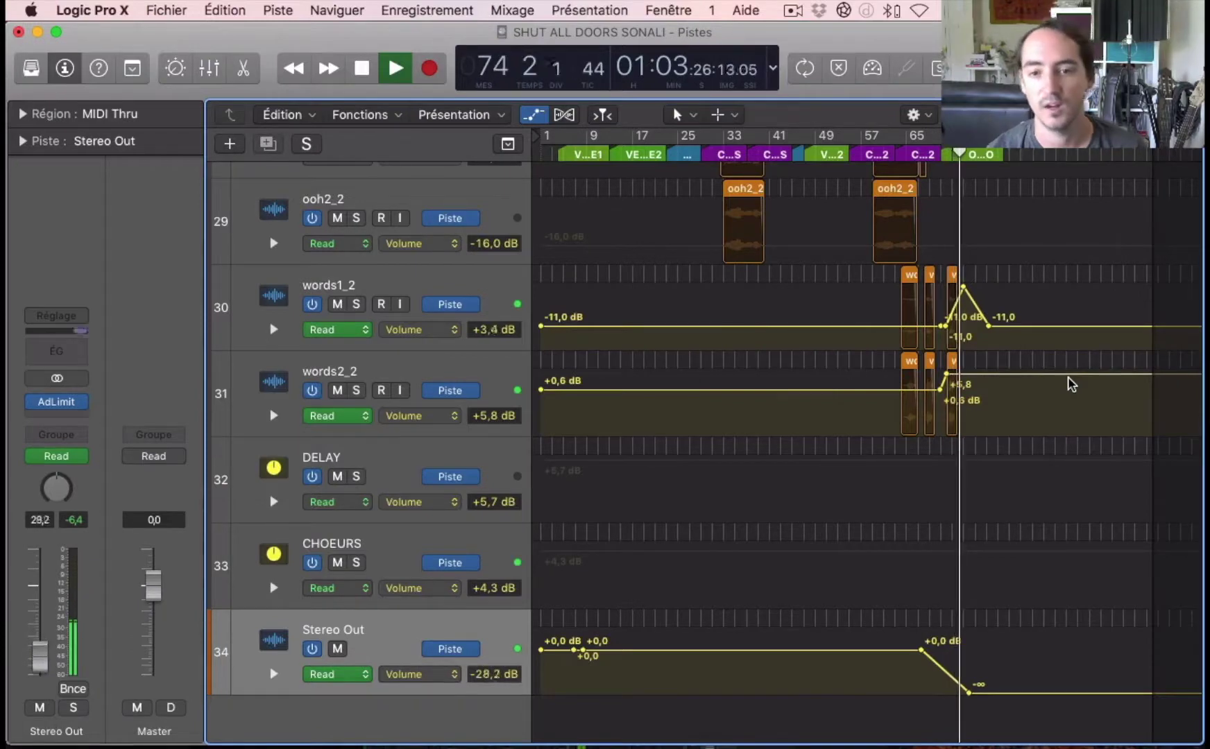
key("space")
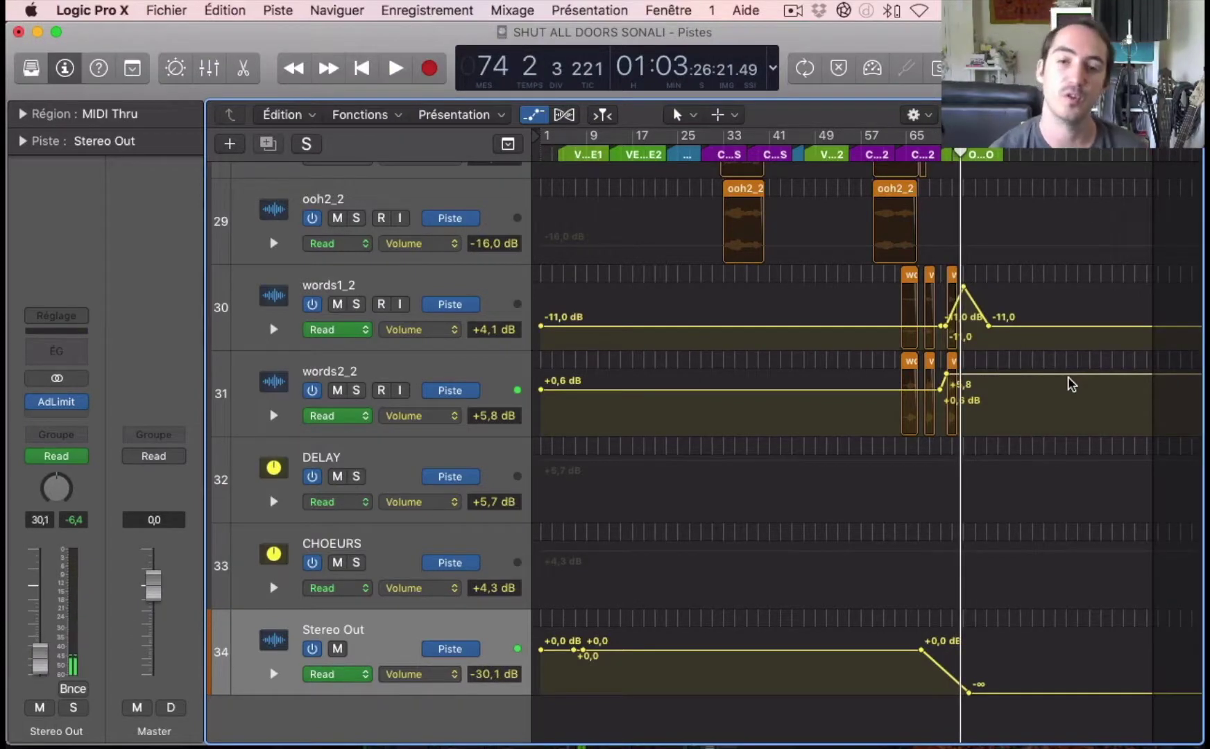
Play the first chorus from just before bar 33 to examine where the ooh vocals enter
scroll(941, 466, "up", 5)
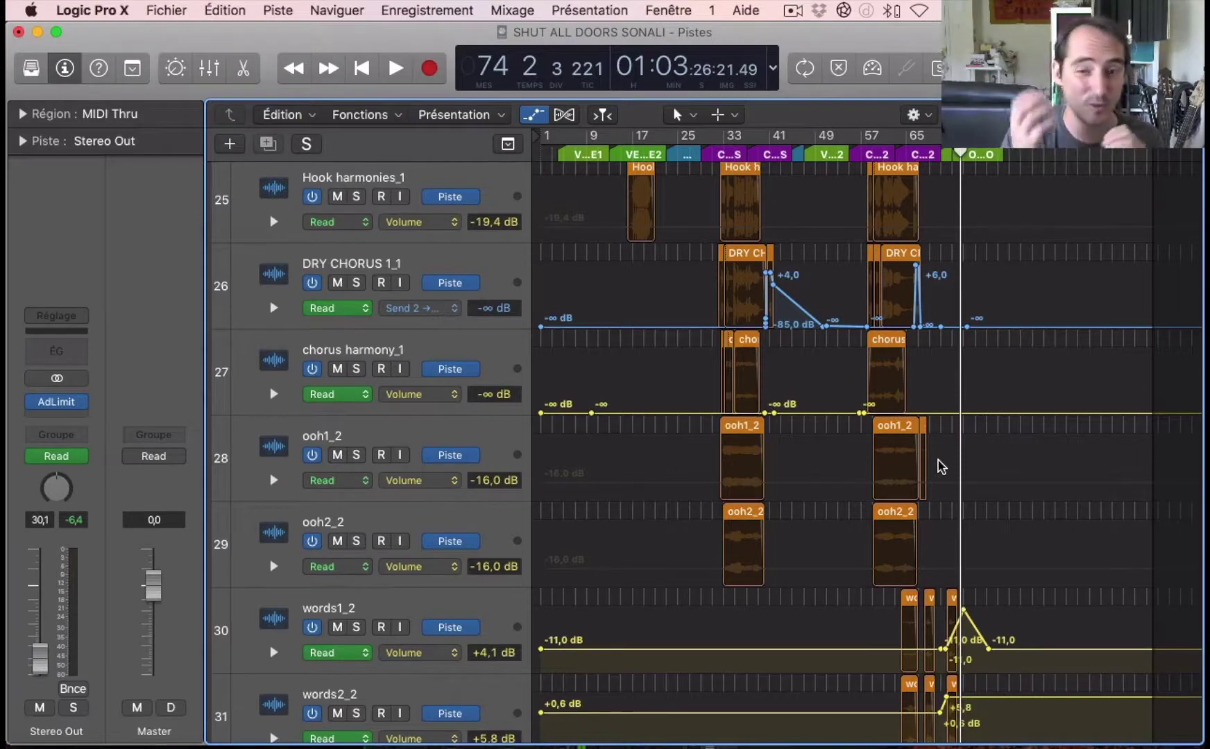
scroll(940, 466, "down", 5)
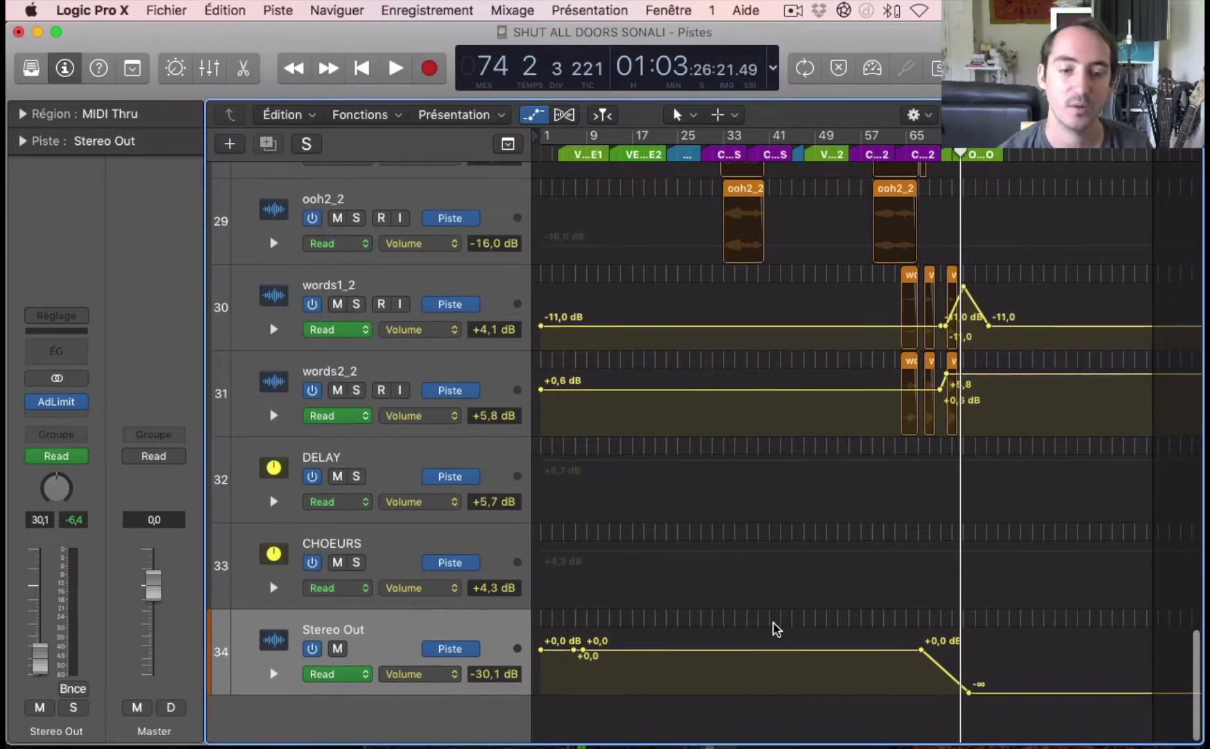
left_click(724, 152)
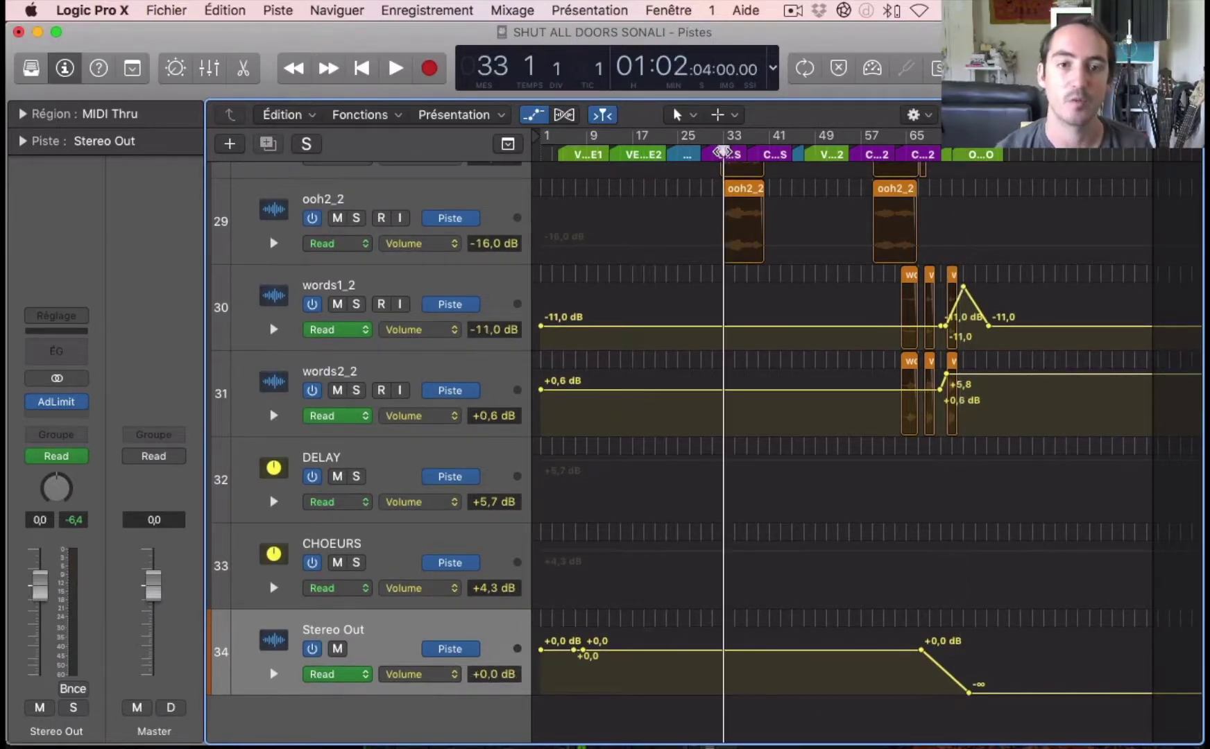
scroll(710, 453, "up", 5)
key("space")
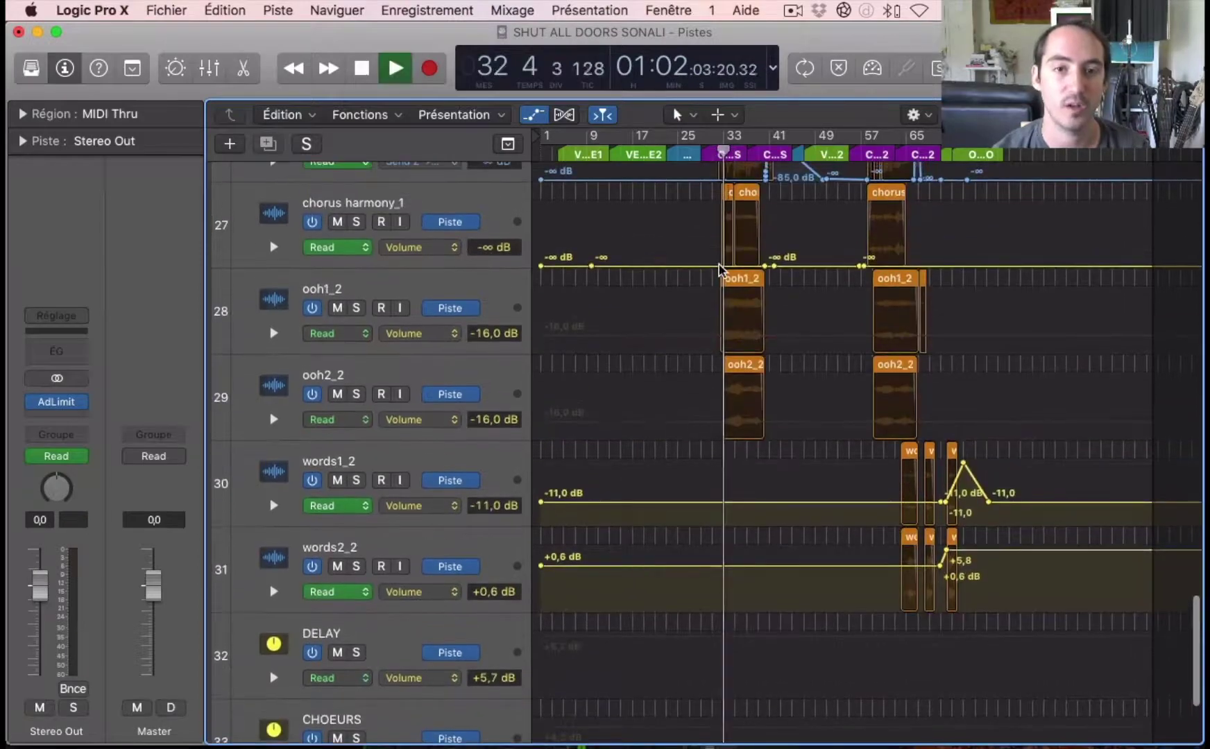
key("comma")
key("super+Right")
key("super+Right")
key("super+Right")
key("super+Right")
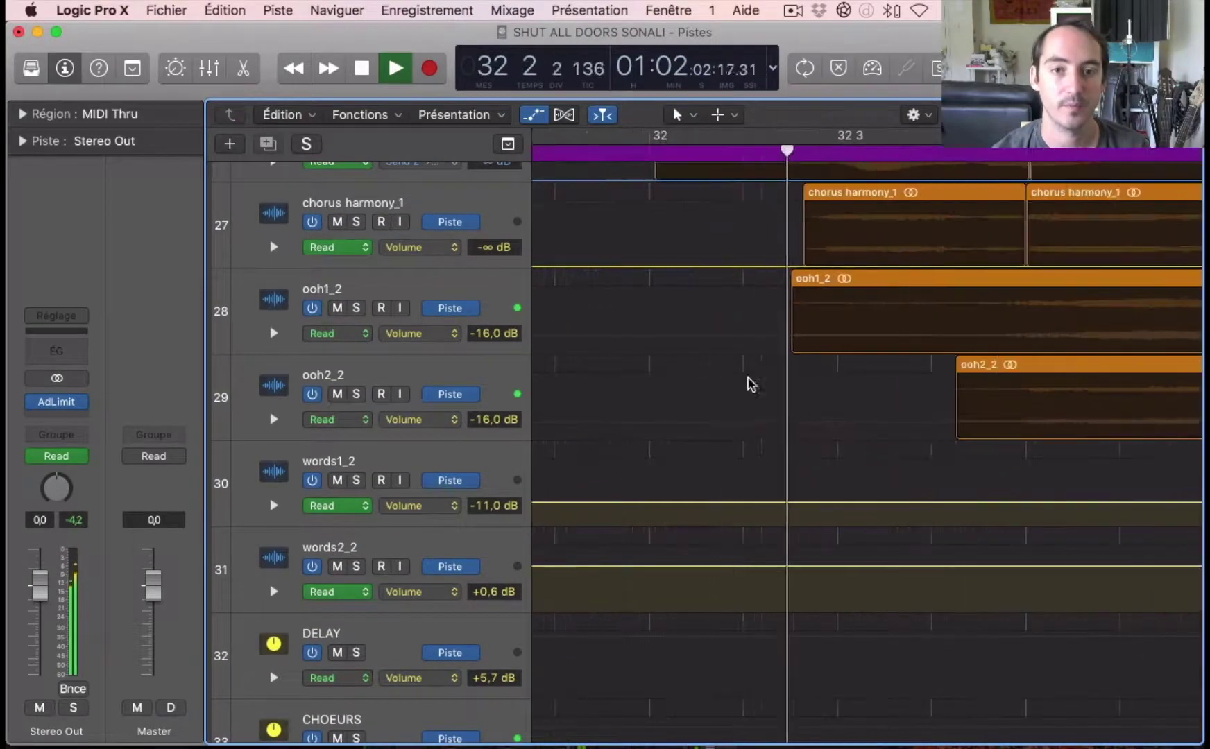
scroll(751, 374, "down", 2)
scroll(750, 411, "down", 1)
key("space")
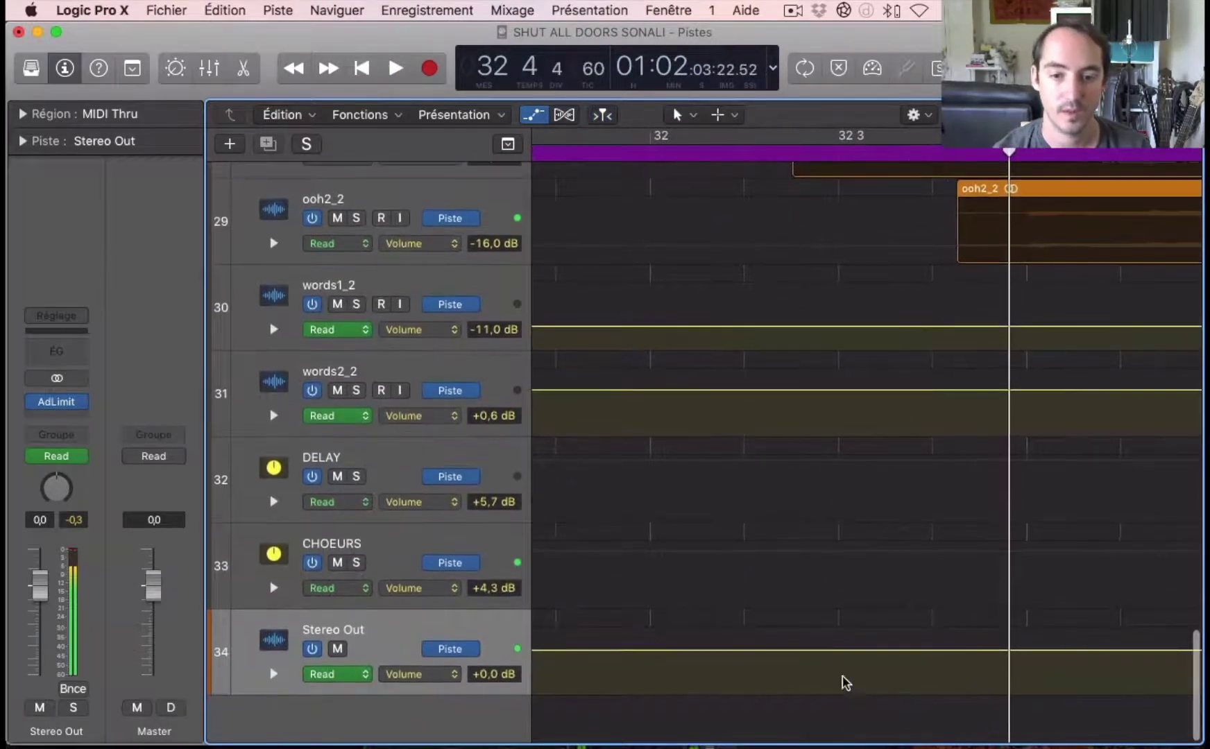
Add +0.0 dB volume points on the Stereo Out track at about bars 32 and 45, around the first chorus
key("super+Left")
key("super+Left")
key("super+Left")
key("super+Left")
scroll(805, 643, "right", 5)
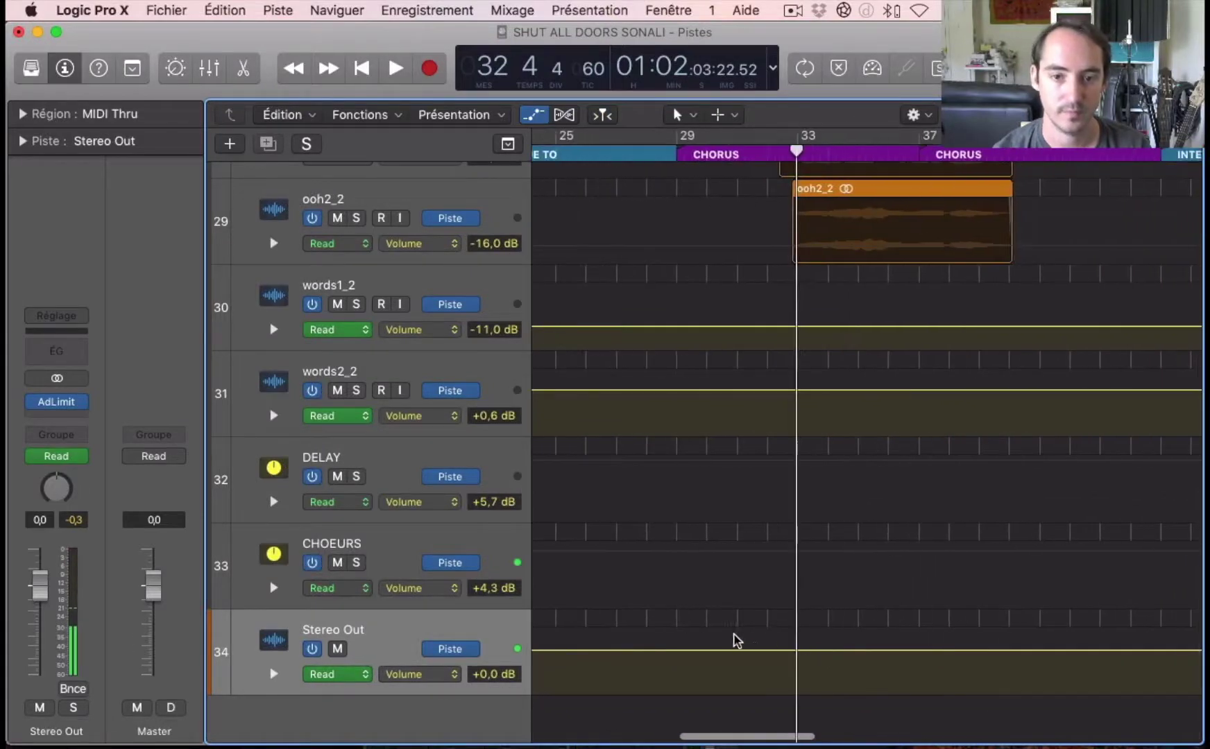
left_click_drag(767, 639, 1161, 651)
left_click(1118, 652)
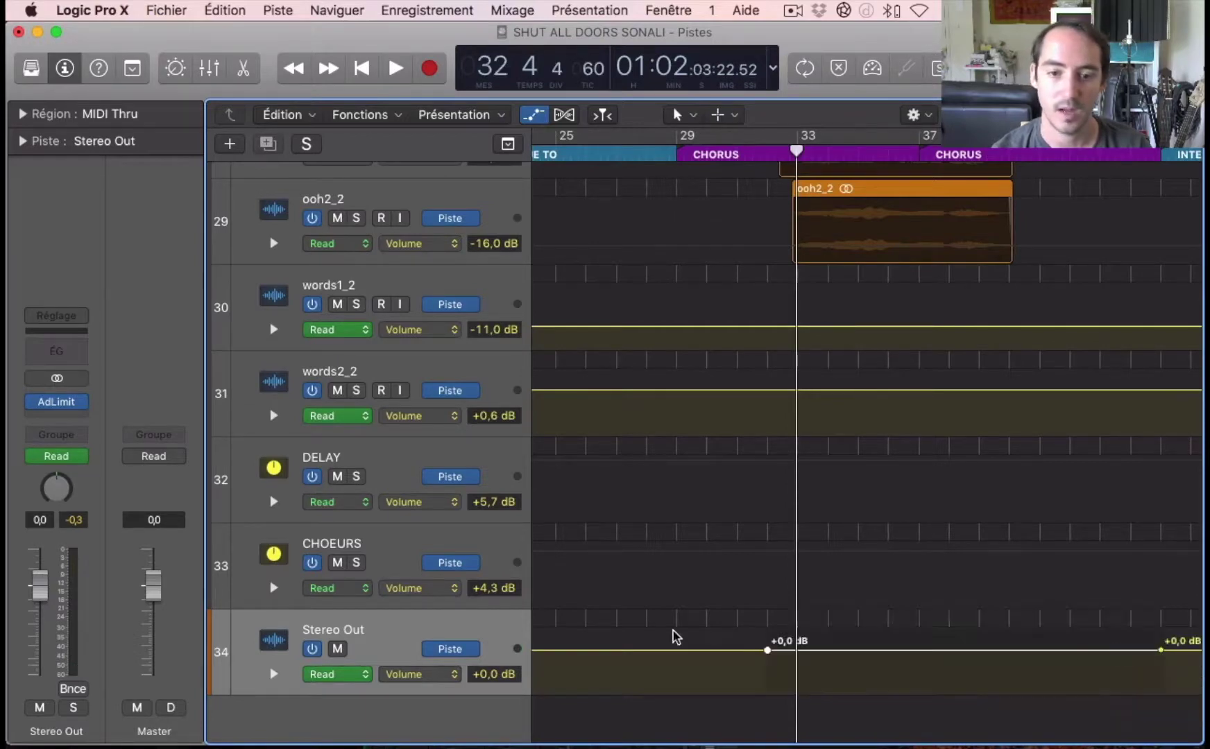
Delete the leftover Stereo Out volume points near bar 7 and lower the section before the first chorus to -0.7 dB
key("z")
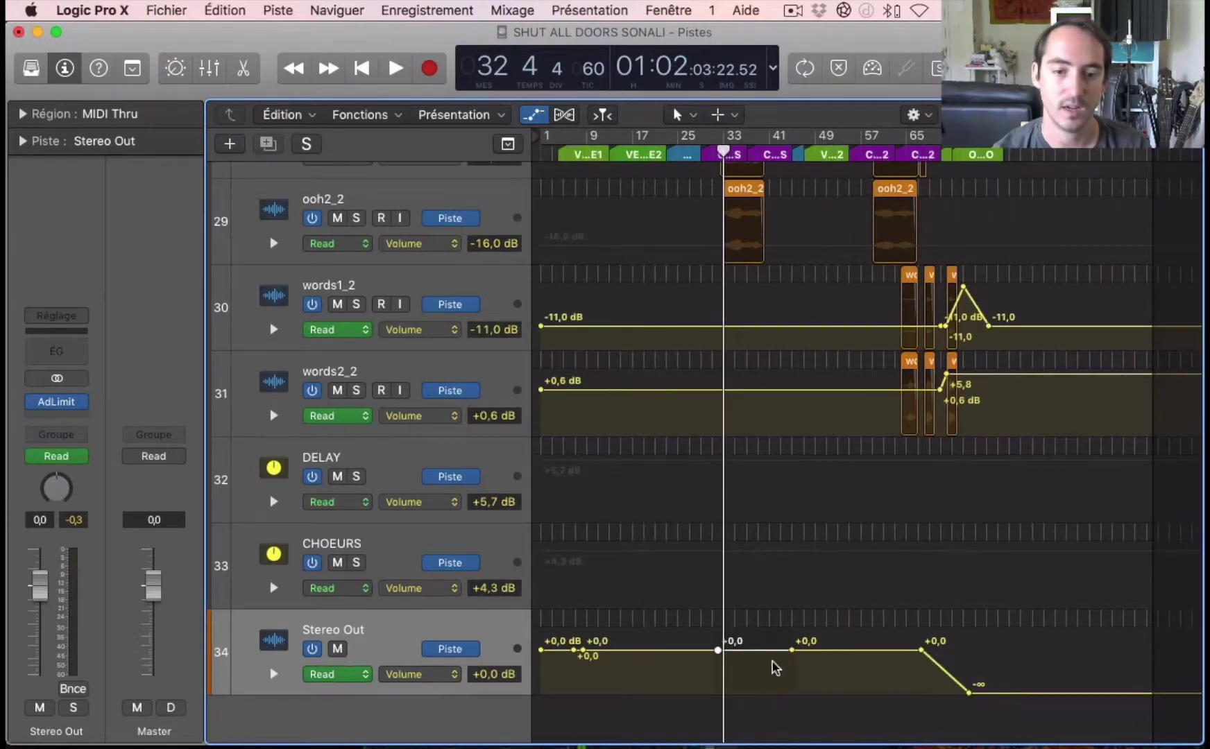
left_click(596, 653)
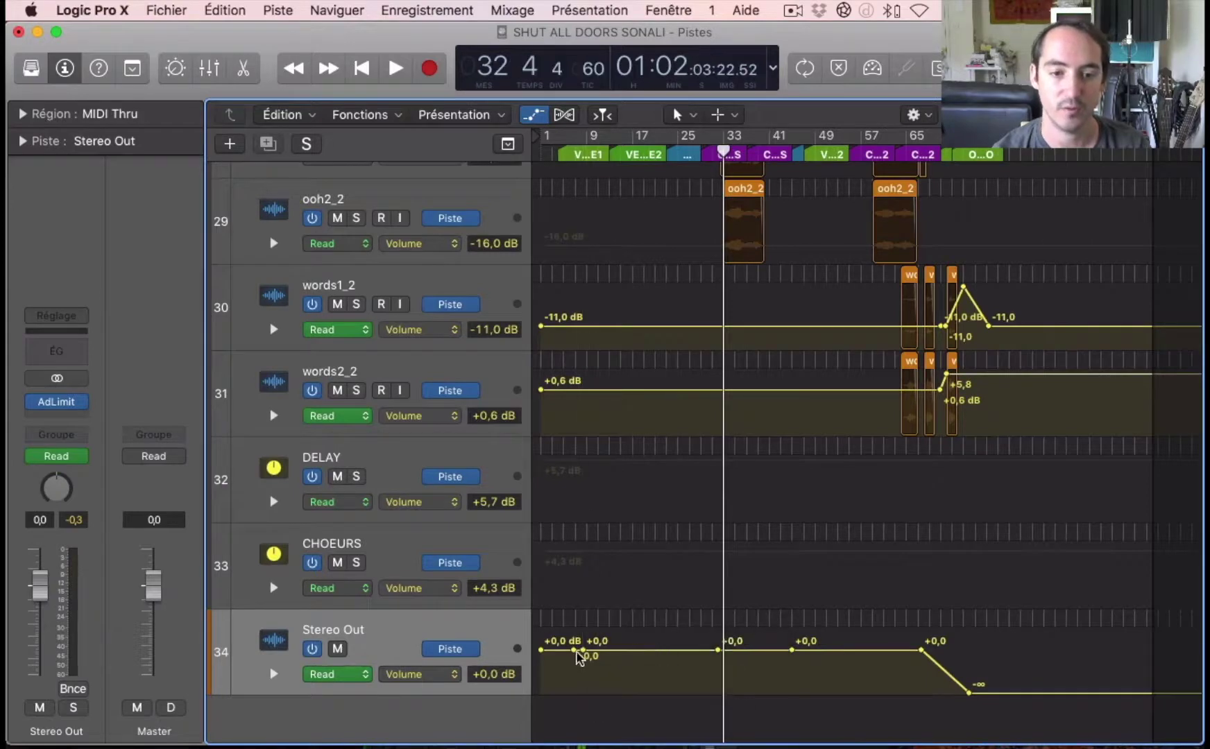
double_click(577, 651)
left_click_drag(656, 652, 656, 654)
Play the first chorus section to check the Stereo Out level change at bar 32 against the vocal entry
left_click(707, 154)
key("super+l")
key("super+Right")
key("super+Right")
key("super+Right")
key("super+Right")
key("space")
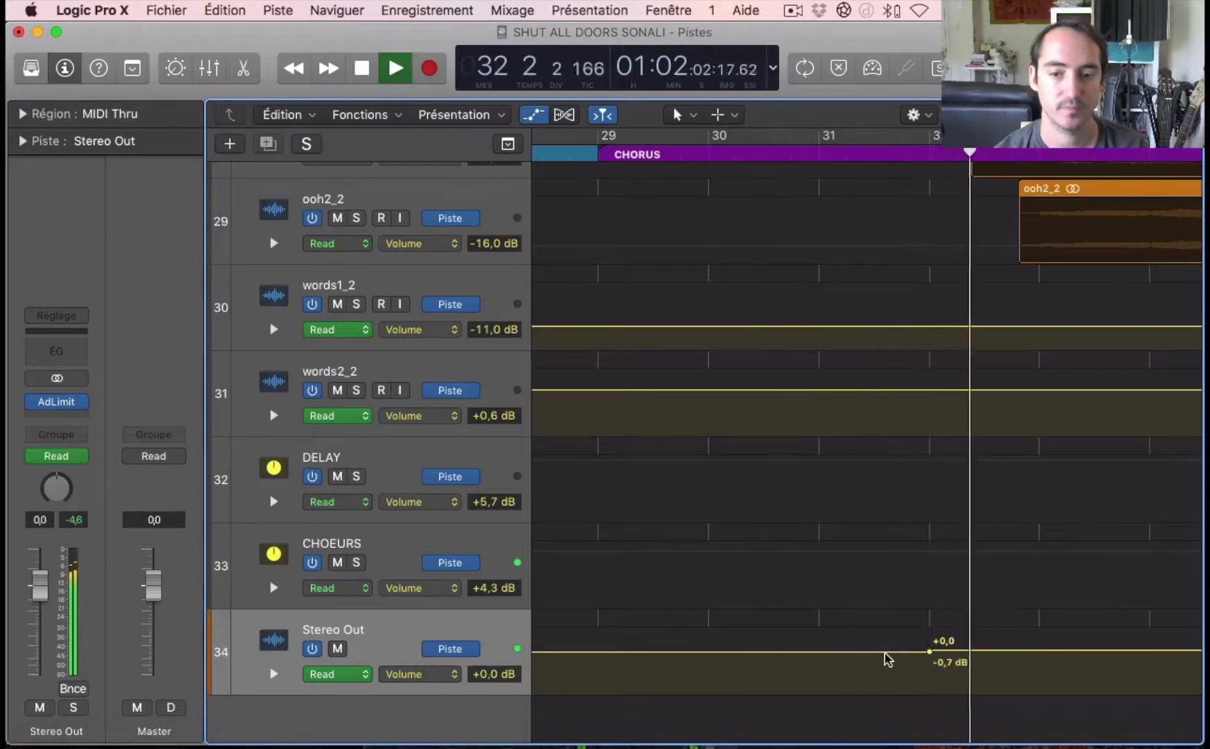
key("space")
Shift the Stereo Out rise from -0.7 dB to +0.0 dB to bar 33 and play the chorus entry
left_click(834, 651)
left_click_drag(722, 656, 830, 652)
left_click(637, 159)
key("space")
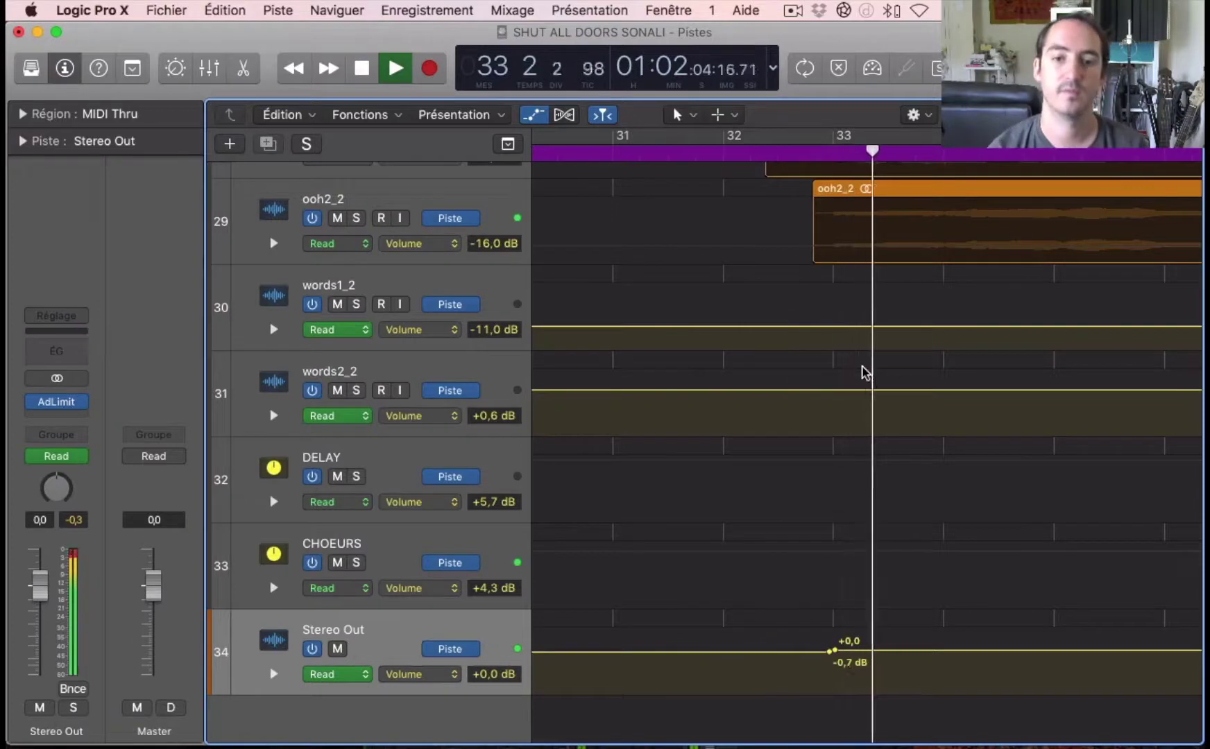
Stop playback and lower the Stereo Out volume to -0.7 dB from about bar 45 to the start of the fade-out
scroll(825, 403, "right", 5)
key("super+Left")
key("super+Left")
key("super+Left")
key("super+Left")
key("super+Left")
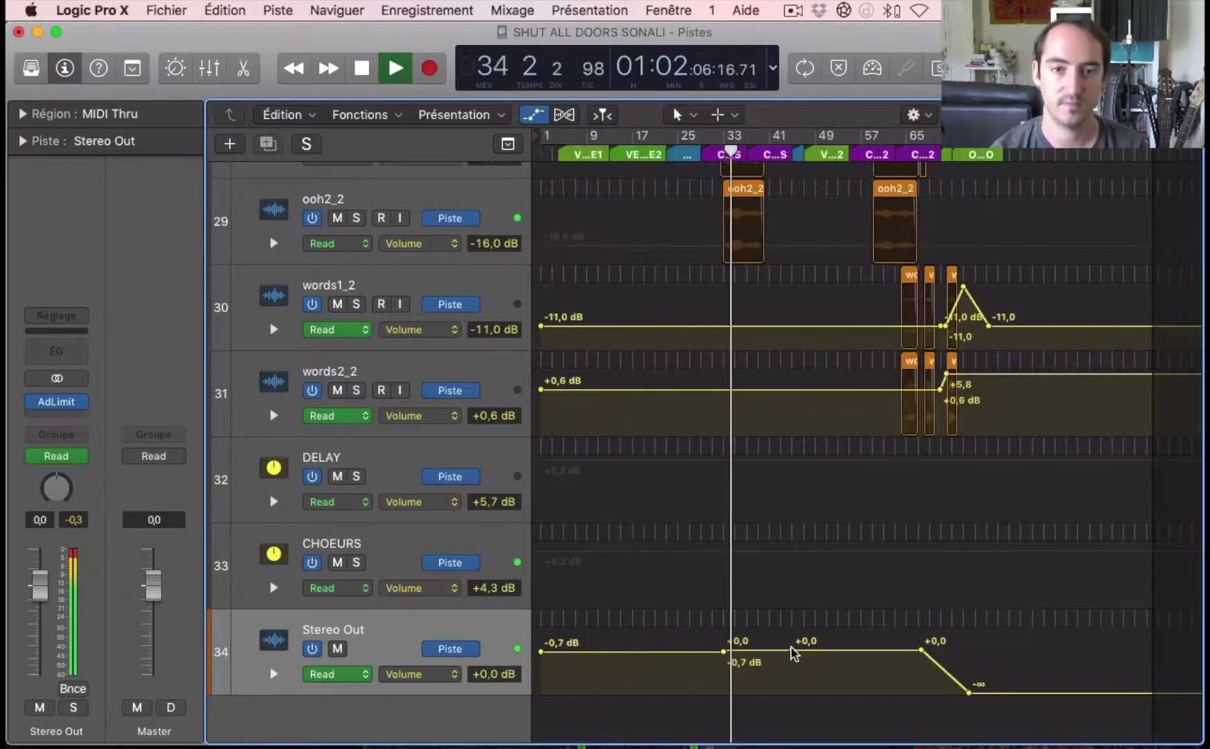
key("space")
left_click_drag(813, 654, 810, 657)
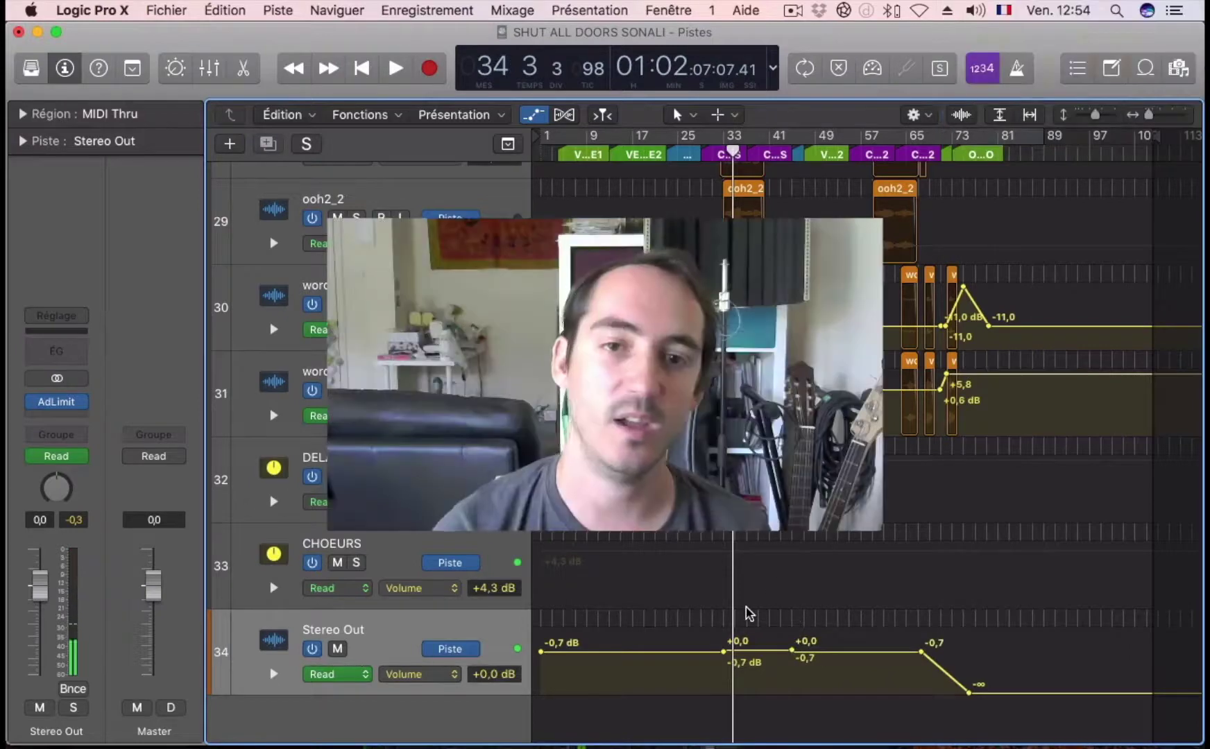